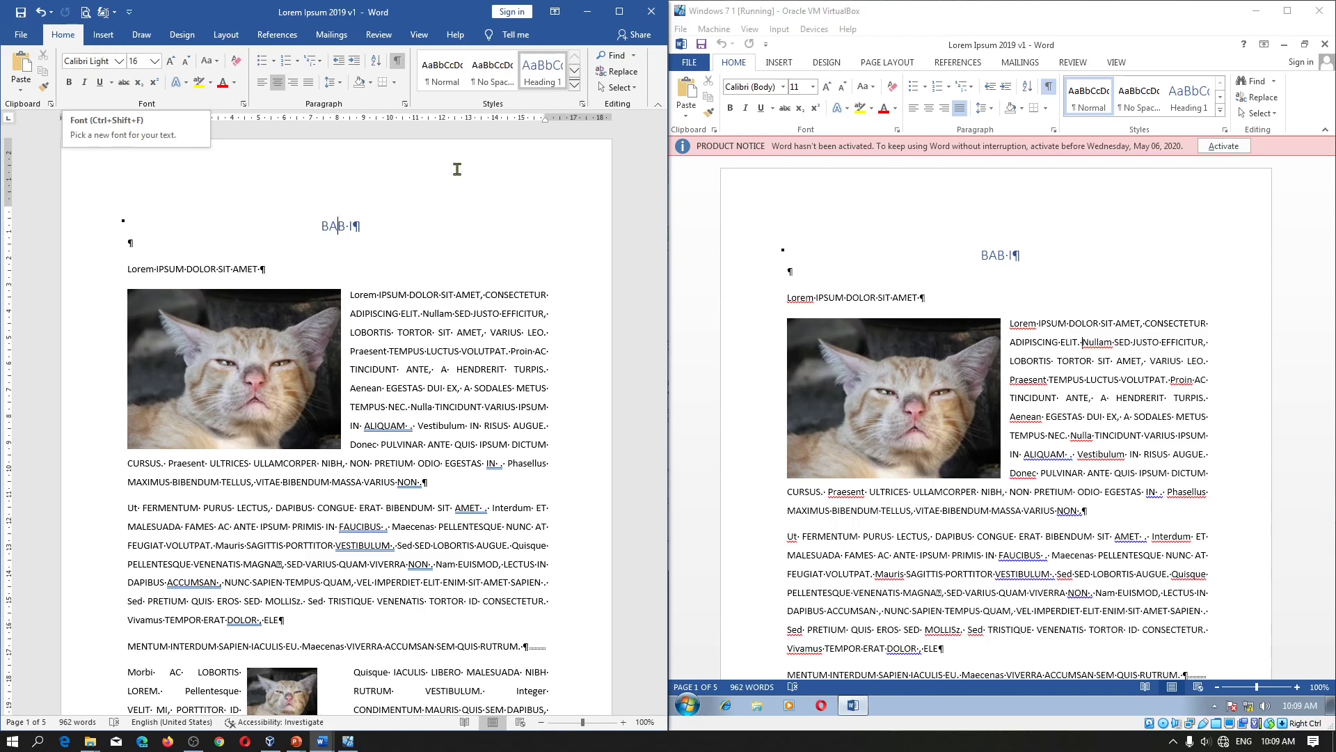
{"action": "left_click", "coordinate": [1009, 256]}
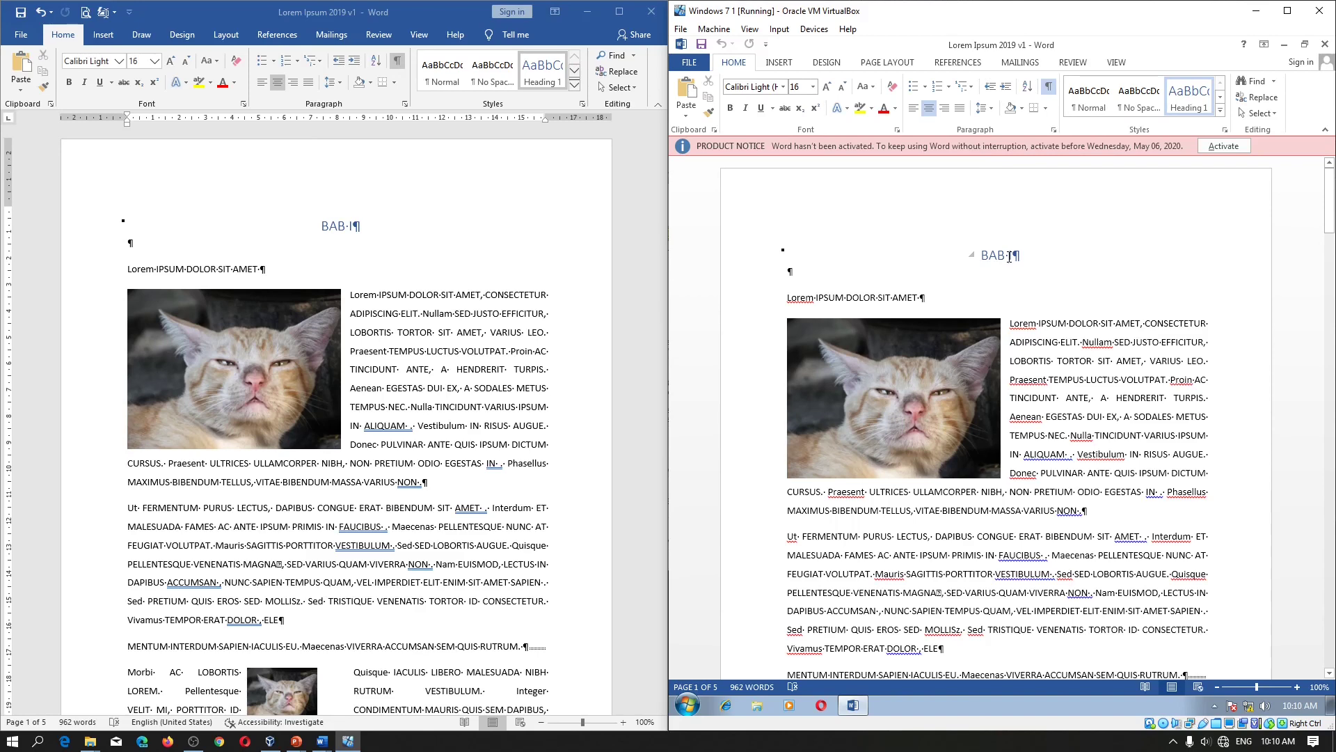
{"action": "left_click", "coordinate": [745, 86]}
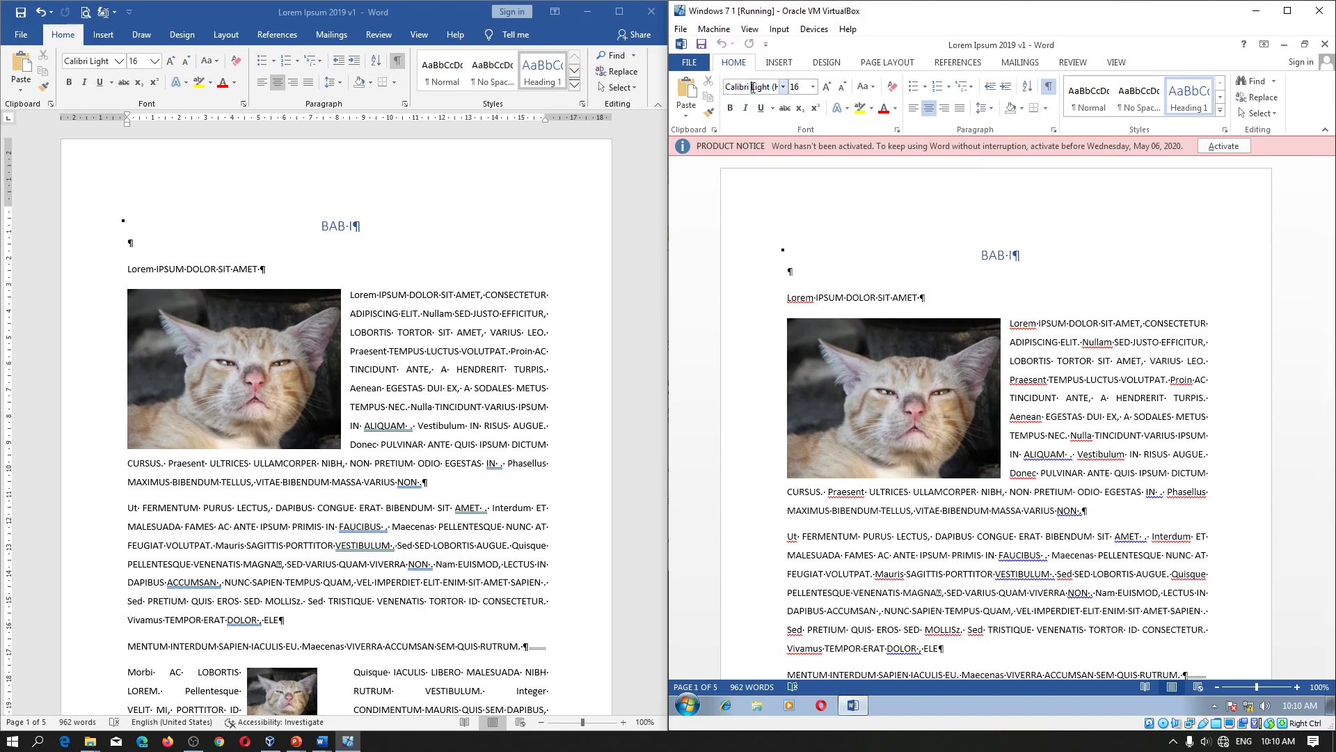
{"action": "left_click_drag", "start_coordinate": [772, 87], "coordinate": [792, 89]}
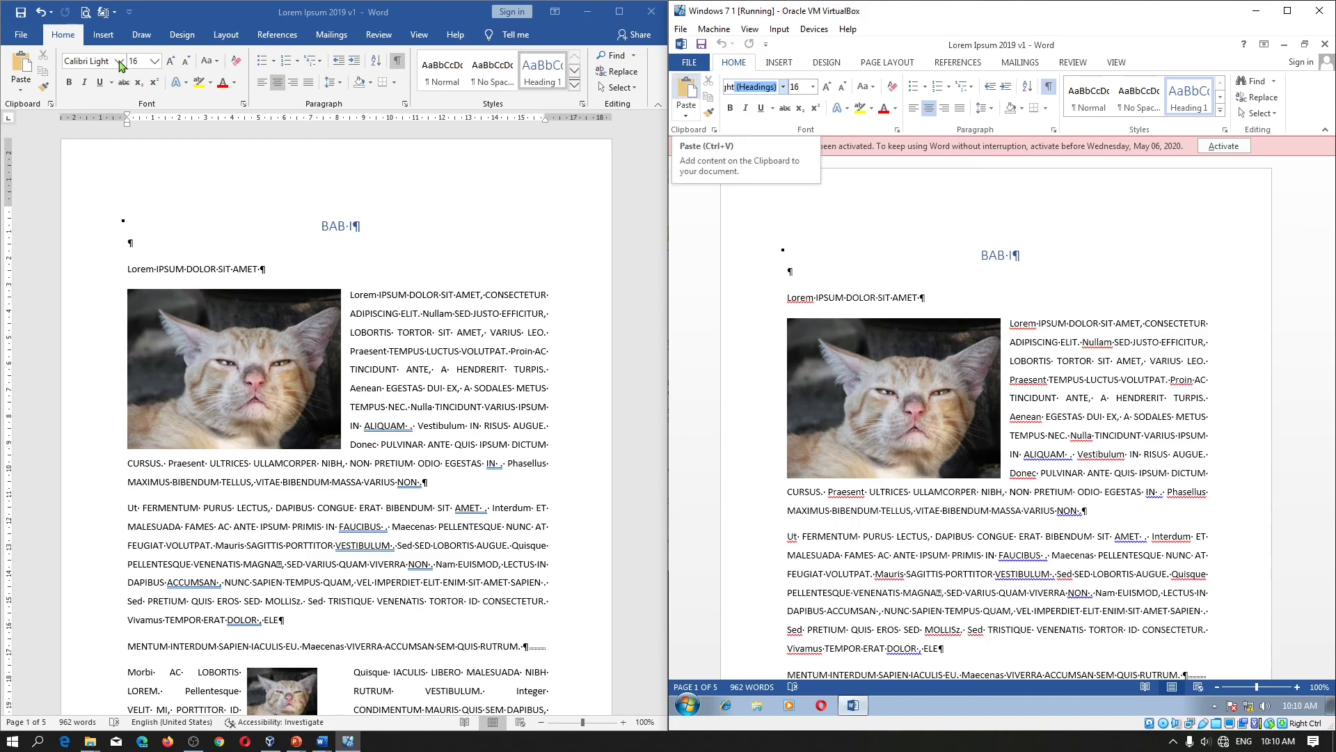
{"action": "left_click", "coordinate": [120, 61]}
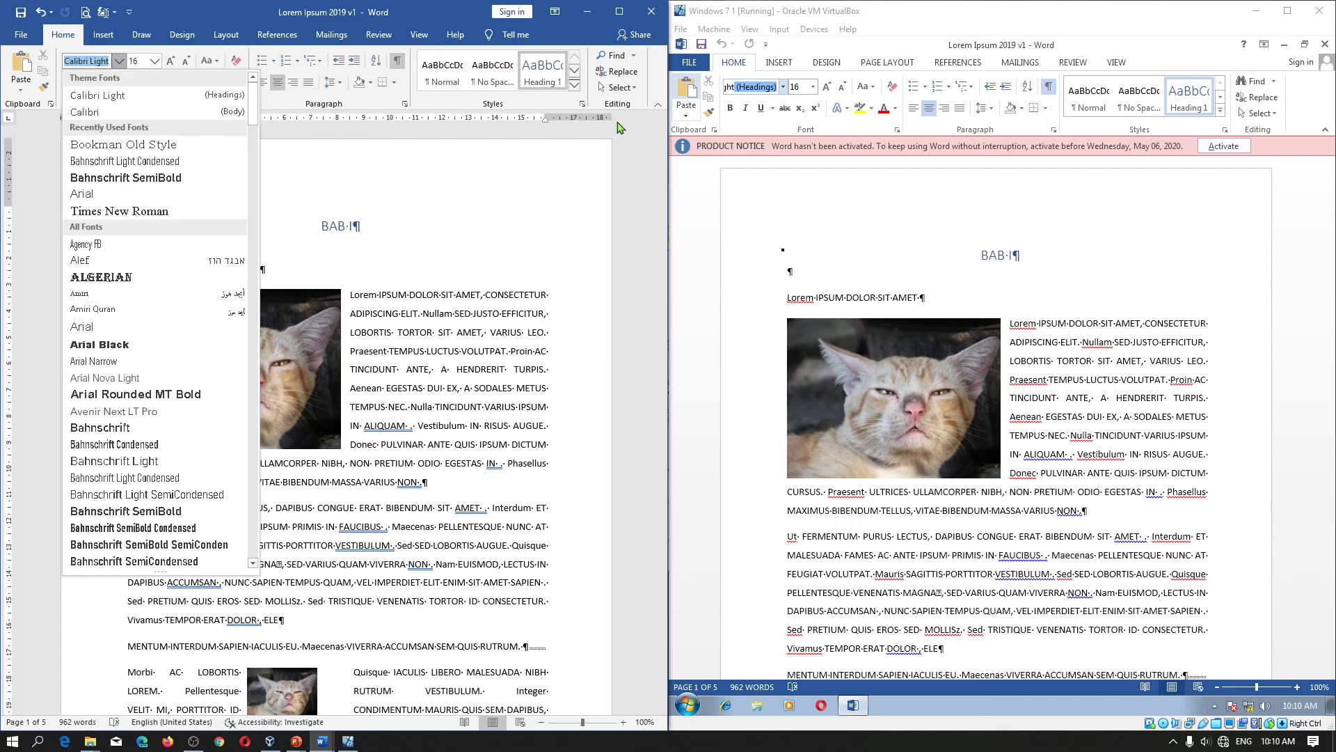
{"action": "left_click", "coordinate": [782, 89]}
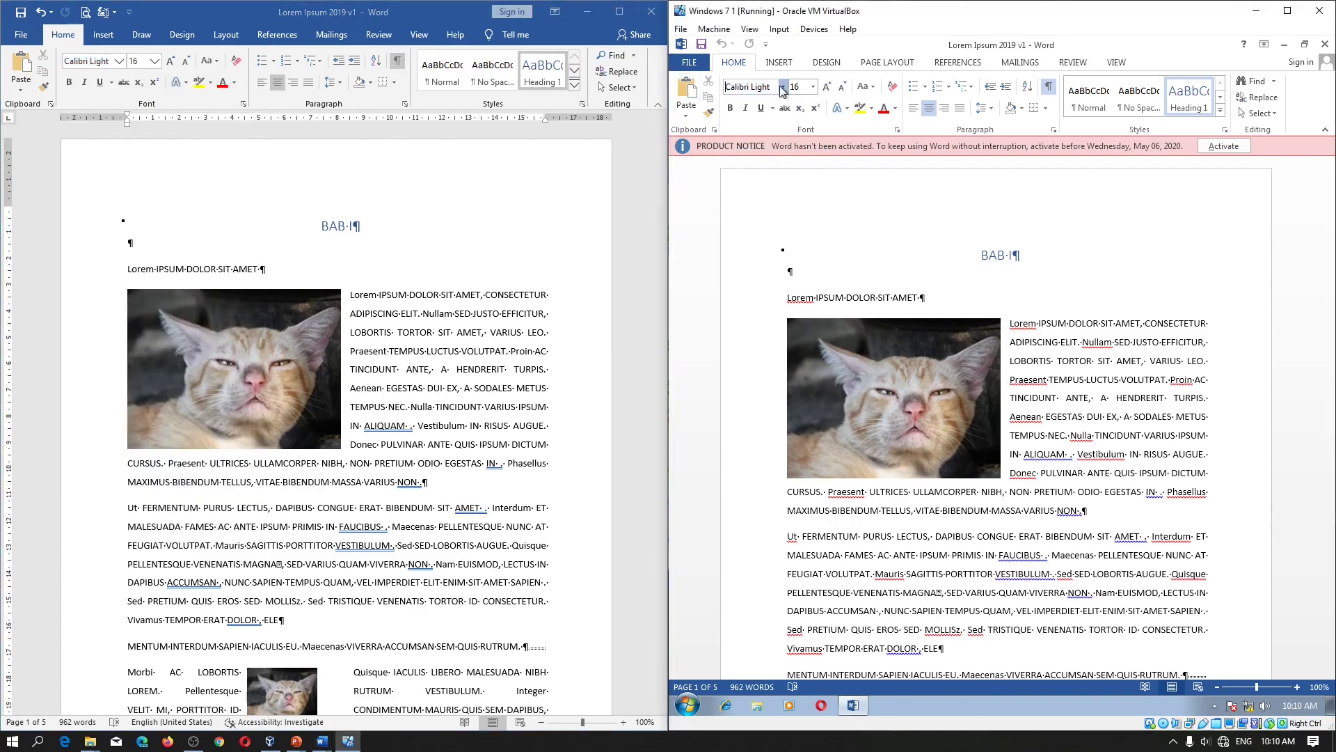
{"action": "left_click", "coordinate": [783, 87]}
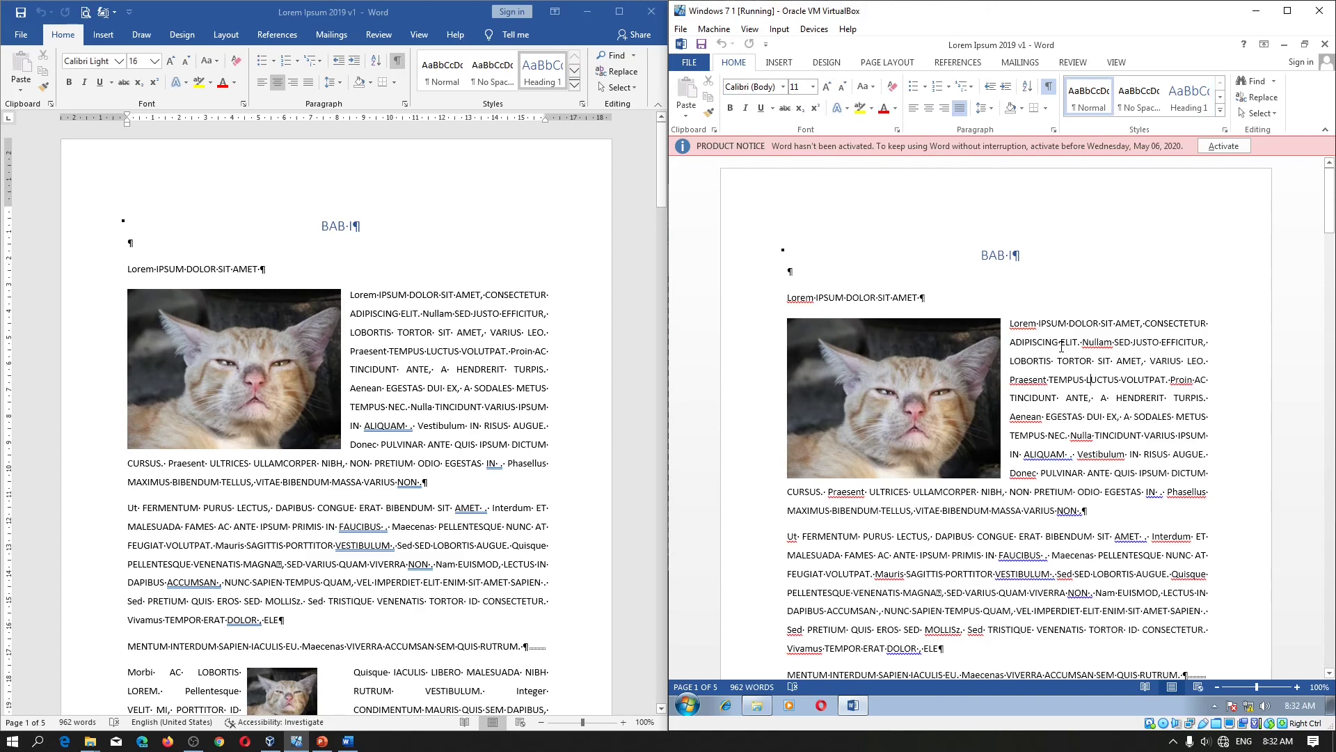
Scroll both copies down page 1 to the body paragraphs and confirm the Calibri (Body) 11 font
{"action": "scroll", "coordinate": [1061, 344], "scroll_direction": "down", "scroll_amount": 1}
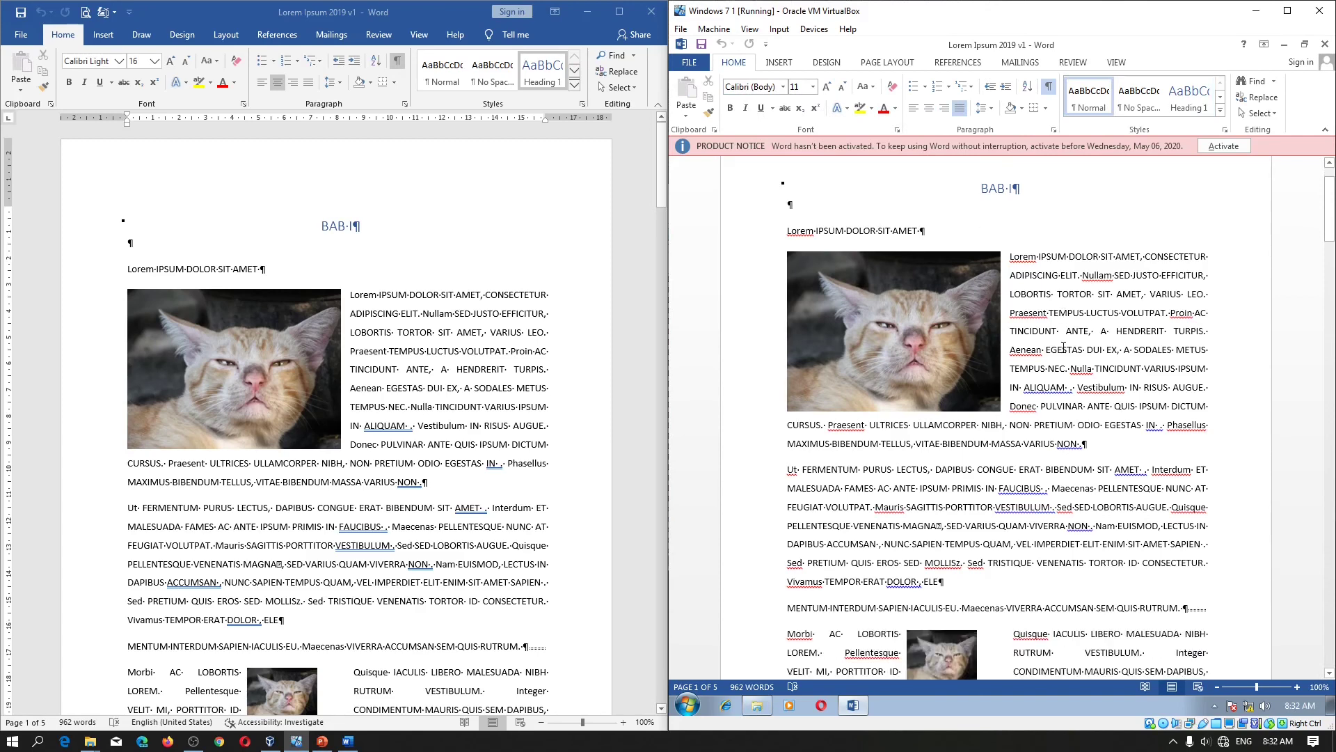
{"action": "scroll", "coordinate": [1062, 346], "scroll_direction": "down", "scroll_amount": 2}
{"action": "scroll", "coordinate": [1064, 348], "scroll_direction": "down", "scroll_amount": 1}
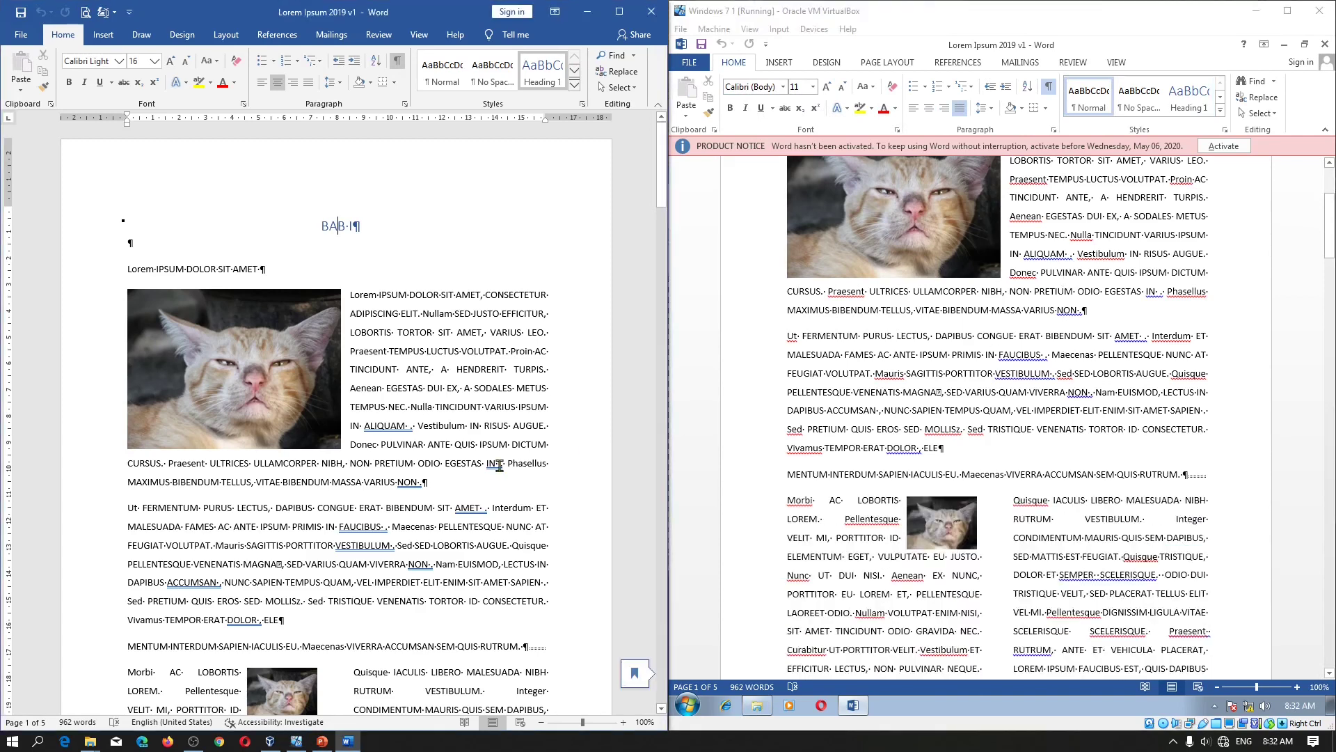
{"action": "scroll", "coordinate": [498, 465], "scroll_direction": "down", "scroll_amount": 2}
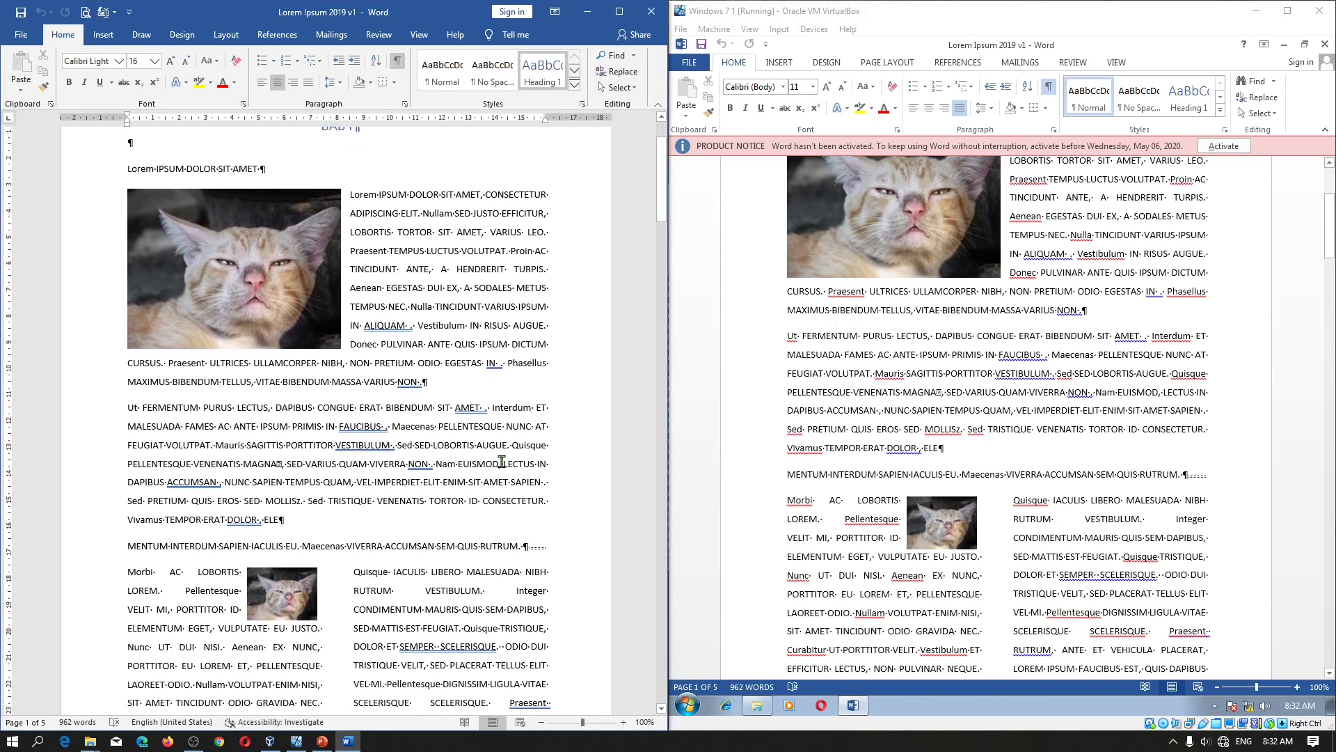
{"action": "left_click", "coordinate": [426, 382]}
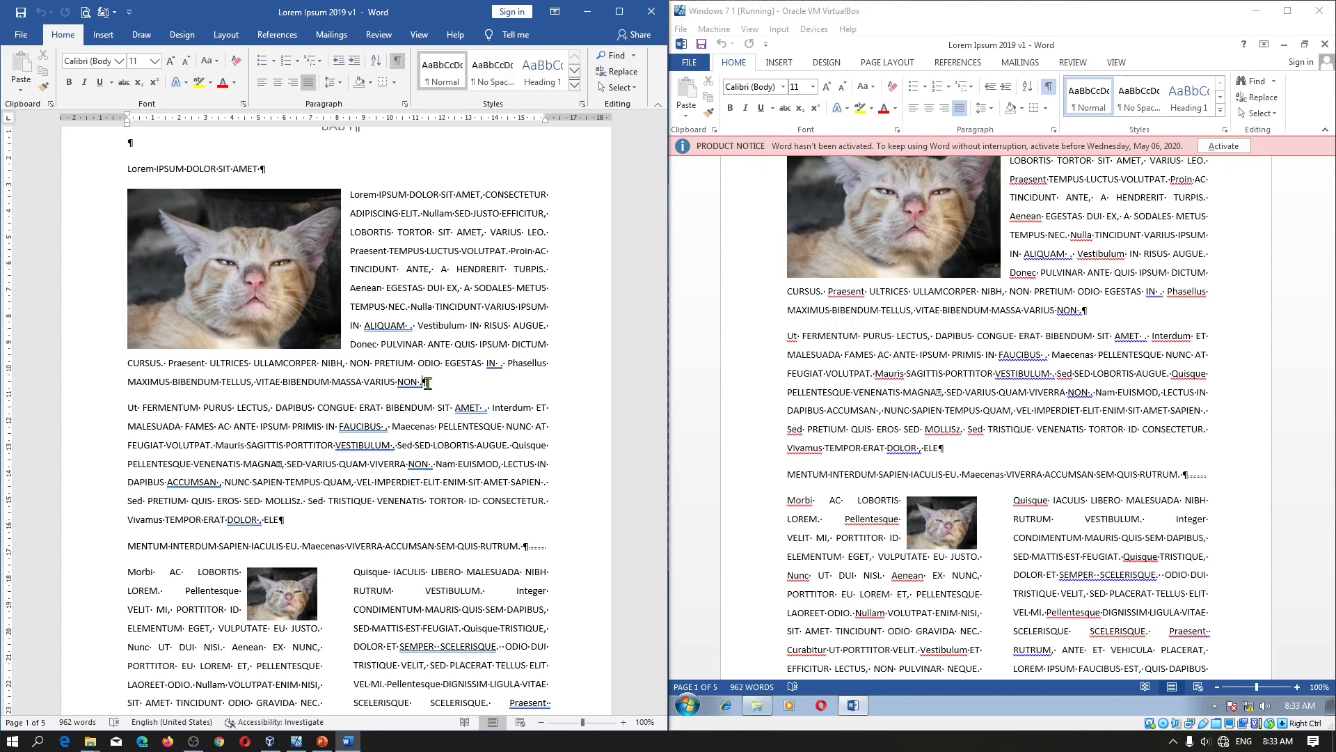
{"action": "scroll", "coordinate": [426, 382], "scroll_direction": "down", "scroll_amount": 1}
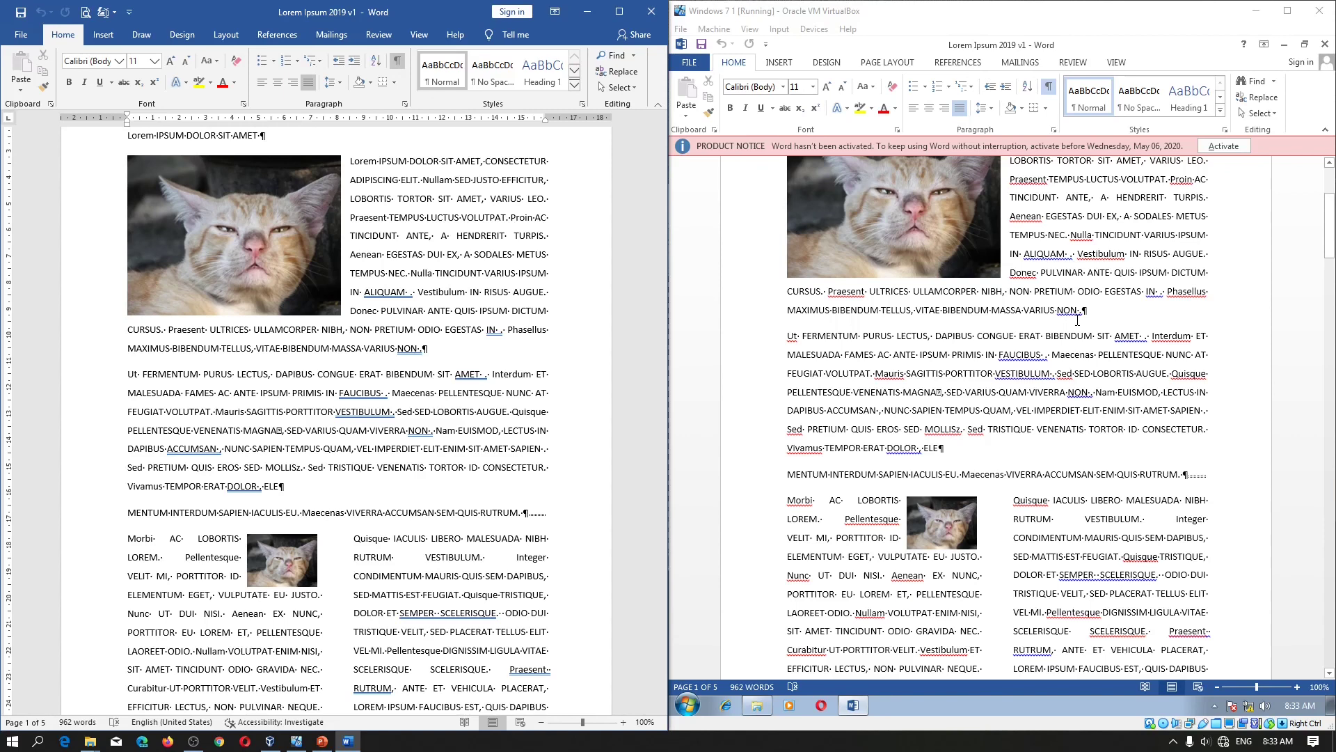
{"action": "left_click", "coordinate": [939, 443]}
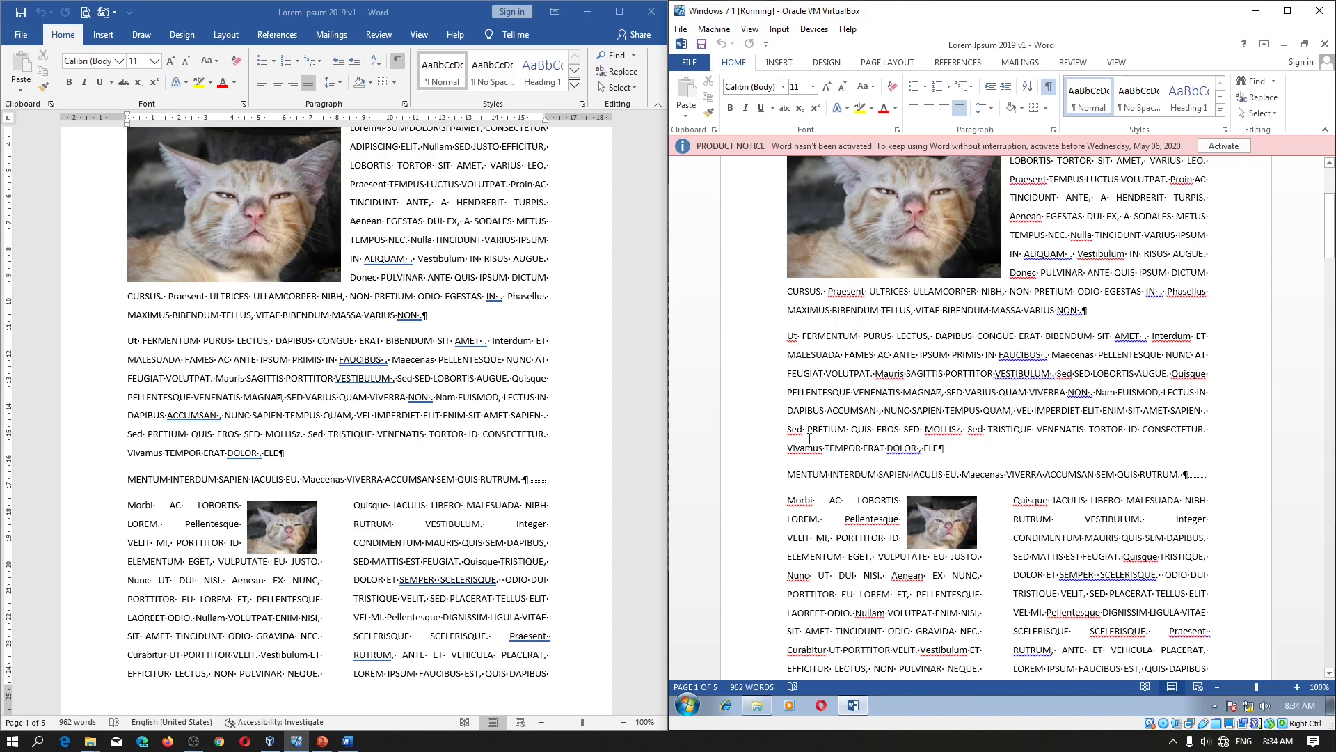
{"action": "left_click", "coordinate": [282, 456]}
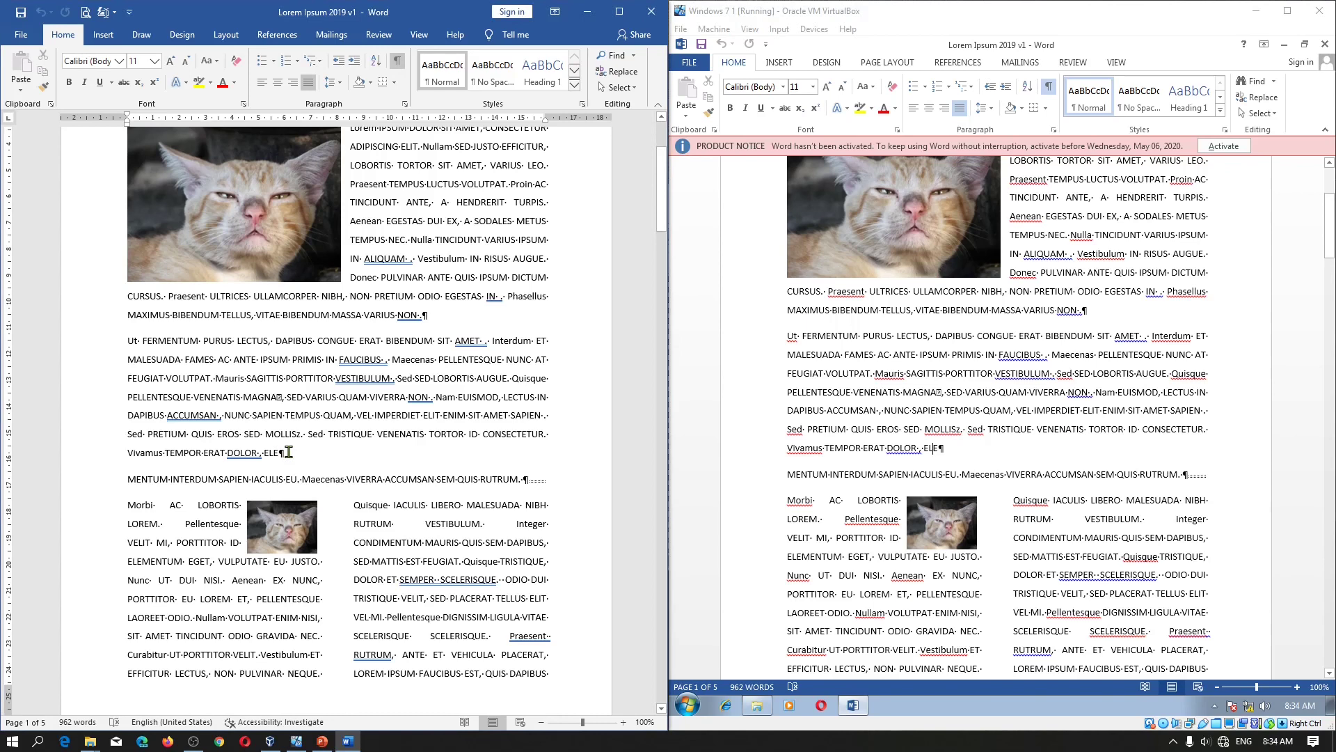
Bring both copies to page 2, showing the TELLUS heading and the toggle-case lOREM paragraph
{"action": "scroll", "coordinate": [289, 452], "scroll_direction": "down", "scroll_amount": 3}
{"action": "scroll", "coordinate": [289, 452], "scroll_direction": "down", "scroll_amount": 2}
{"action": "left_click", "coordinate": [1197, 518]}
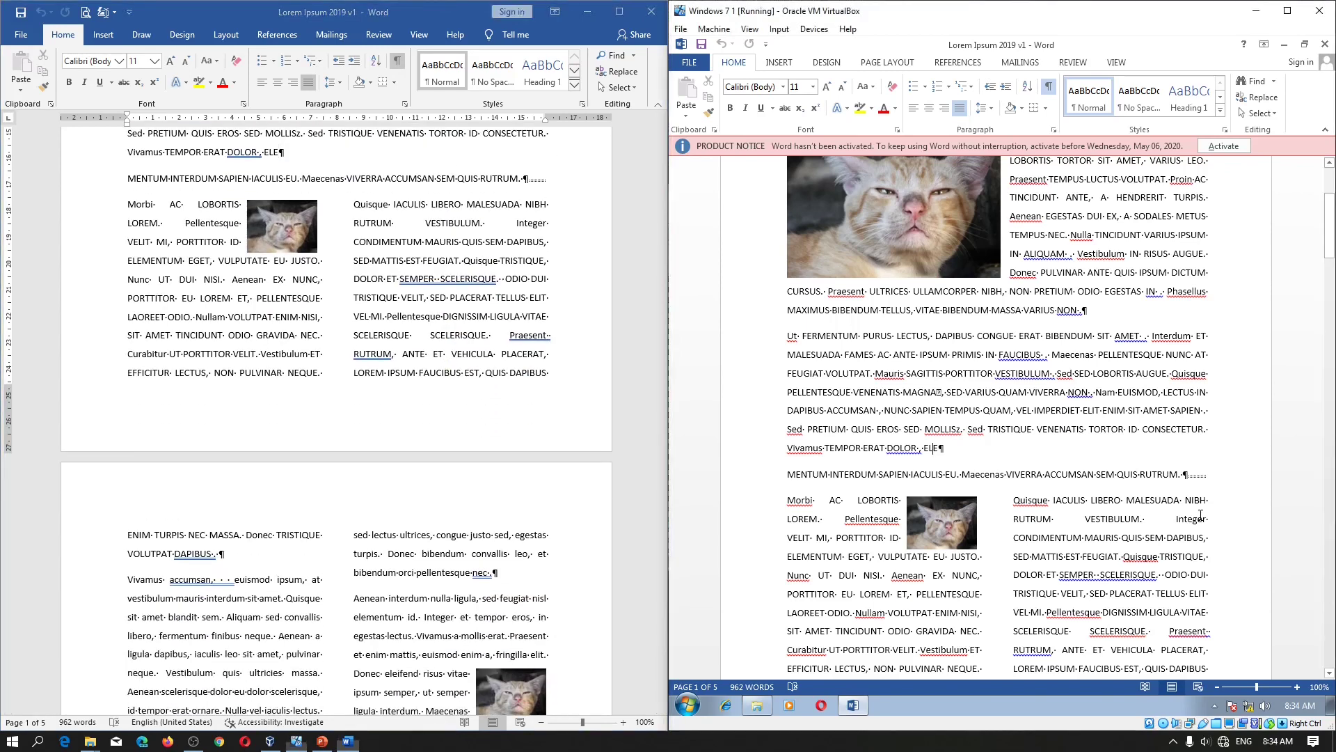
{"action": "scroll", "coordinate": [1200, 515], "scroll_direction": "down", "scroll_amount": 3}
{"action": "scroll", "coordinate": [1201, 515], "scroll_direction": "down", "scroll_amount": 3}
{"action": "scroll", "coordinate": [1200, 515], "scroll_direction": "down", "scroll_amount": 1}
{"action": "scroll", "coordinate": [1200, 515], "scroll_direction": "down", "scroll_amount": 2}
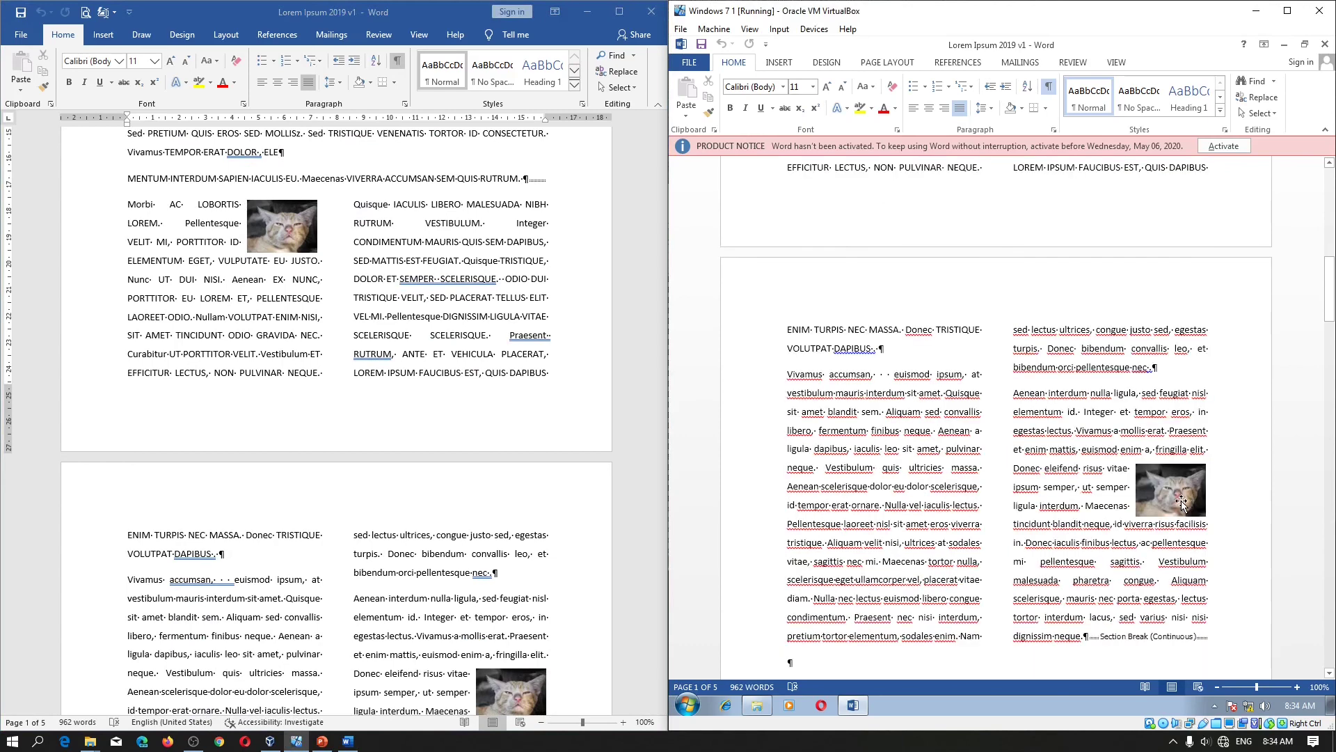
{"action": "scroll", "coordinate": [961, 561], "scroll_direction": "down", "scroll_amount": 1}
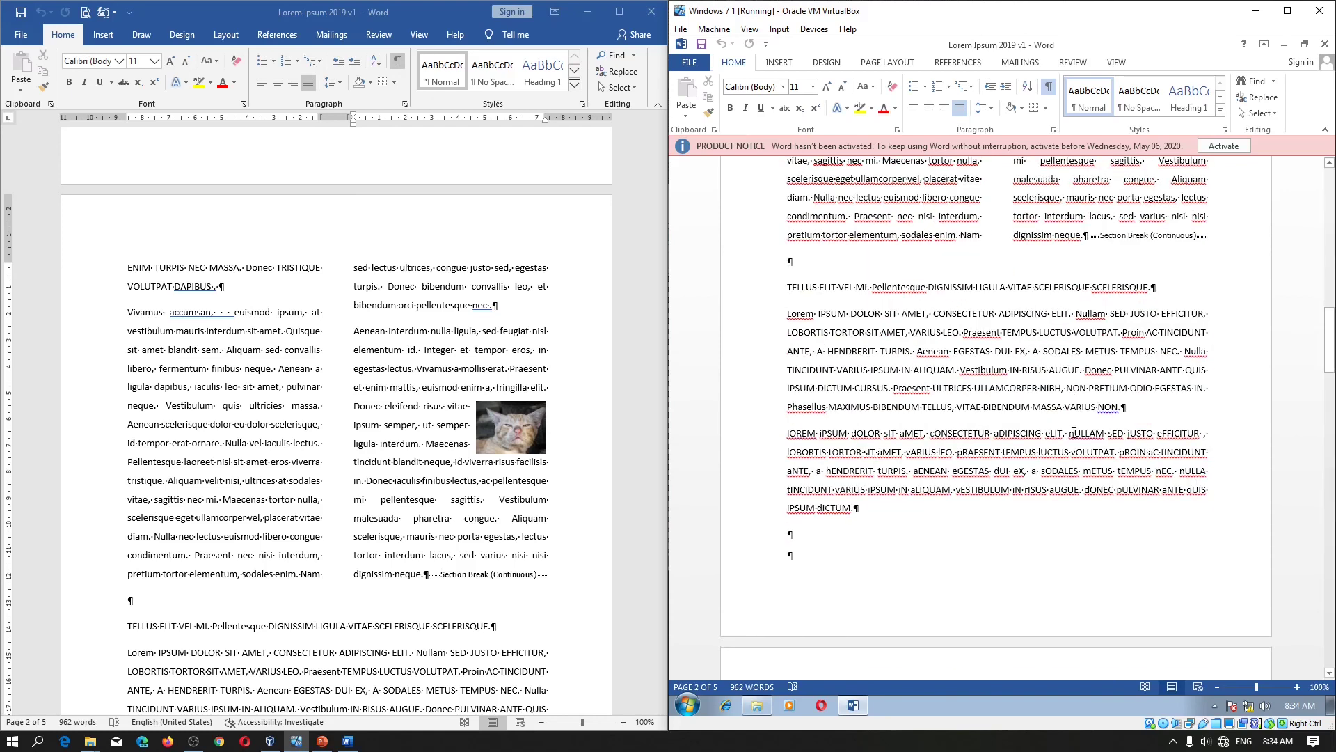
{"action": "left_click", "coordinate": [400, 510]}
{"action": "scroll", "coordinate": [399, 510], "scroll_direction": "down", "scroll_amount": 2}
{"action": "scroll", "coordinate": [410, 502], "scroll_direction": "down", "scroll_amount": 3}
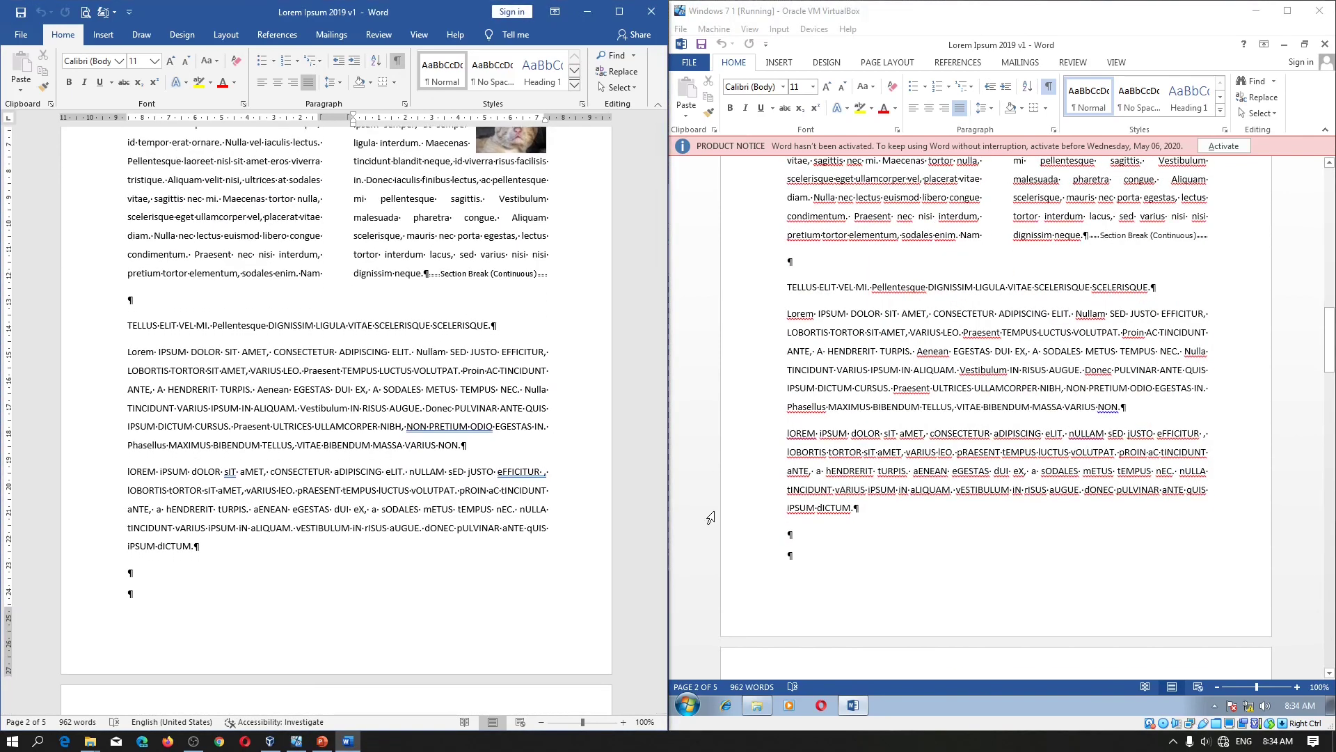
{"action": "left_click", "coordinate": [717, 532]}
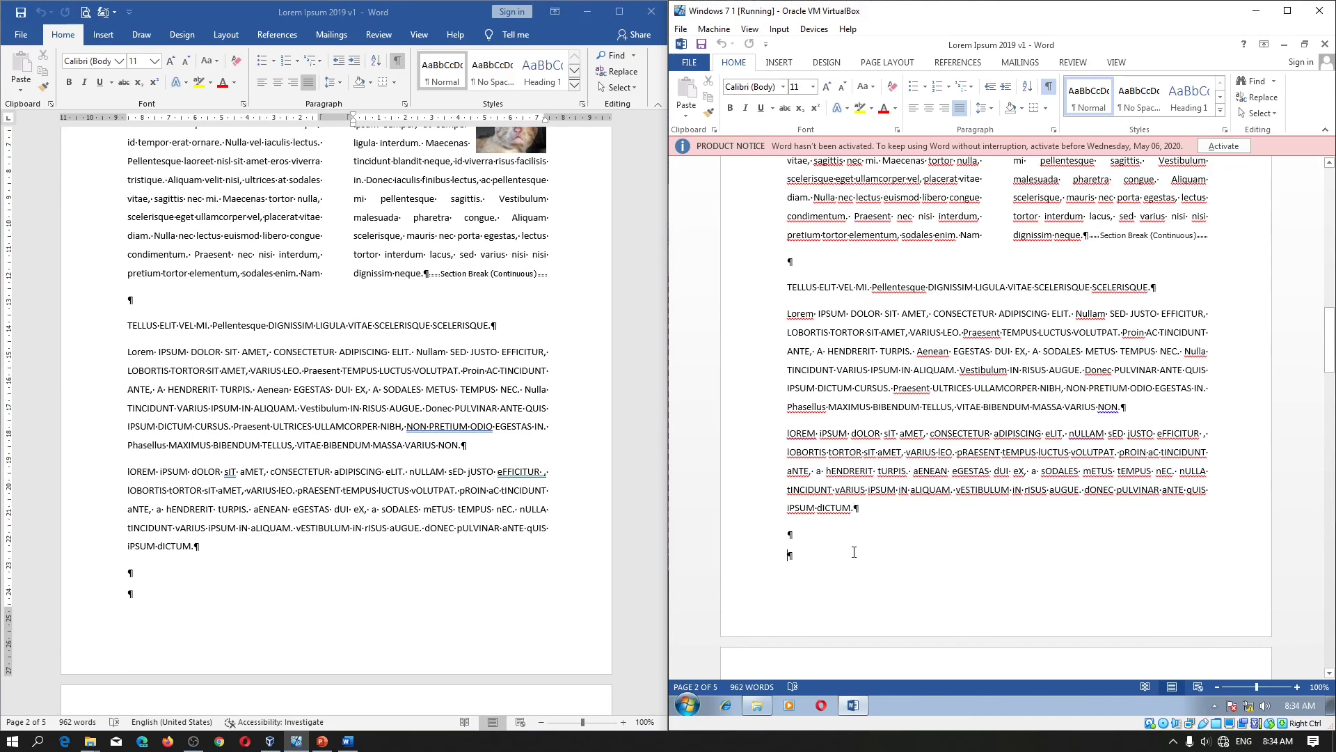
Scroll both copies to page 4's BAB III enrollment table (totals 998, 908, 90) and smiley-face paragraph
{"action": "scroll", "coordinate": [854, 552], "scroll_direction": "down", "scroll_amount": 1}
{"action": "scroll", "coordinate": [855, 543], "scroll_direction": "down", "scroll_amount": 1}
{"action": "scroll", "coordinate": [856, 543], "scroll_direction": "down", "scroll_amount": 2}
{"action": "scroll", "coordinate": [856, 543], "scroll_direction": "down", "scroll_amount": 1}
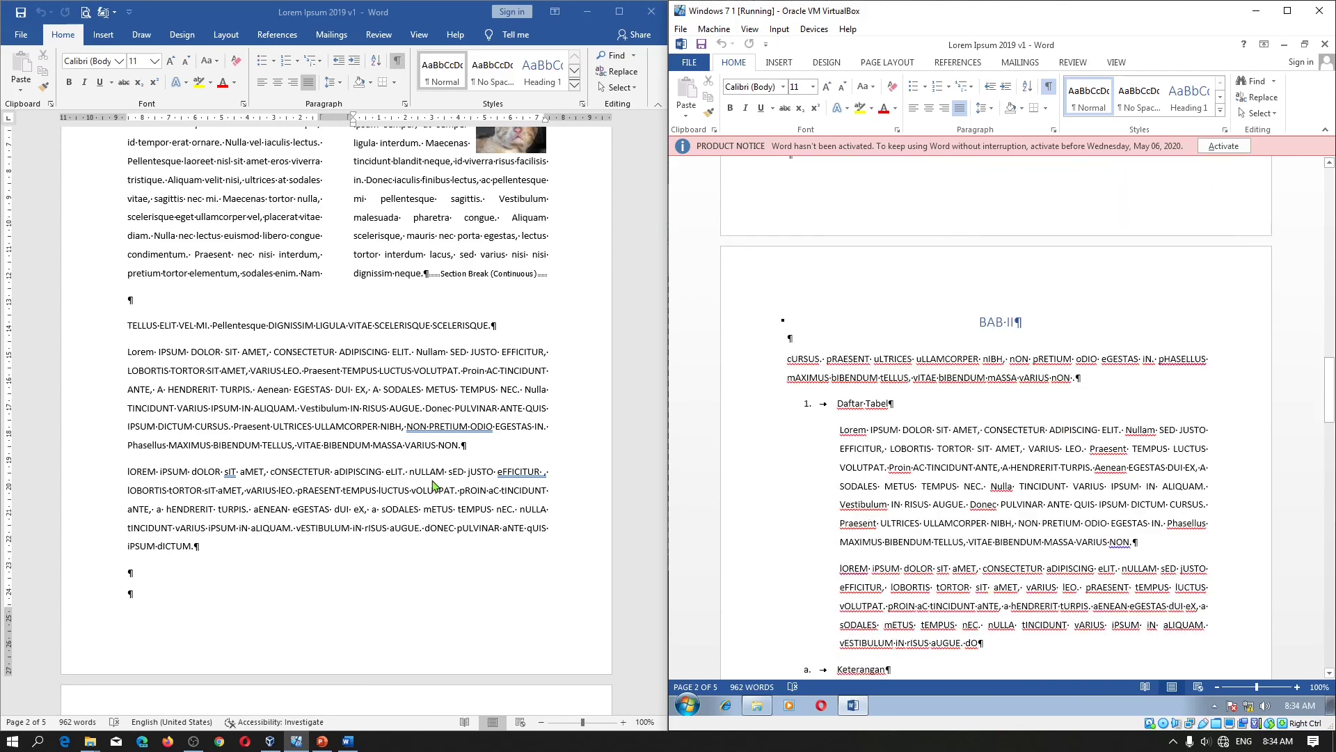
{"action": "left_click", "coordinate": [432, 485]}
{"action": "scroll", "coordinate": [438, 480], "scroll_direction": "down", "scroll_amount": 4}
{"action": "scroll", "coordinate": [460, 476], "scroll_direction": "down", "scroll_amount": 2}
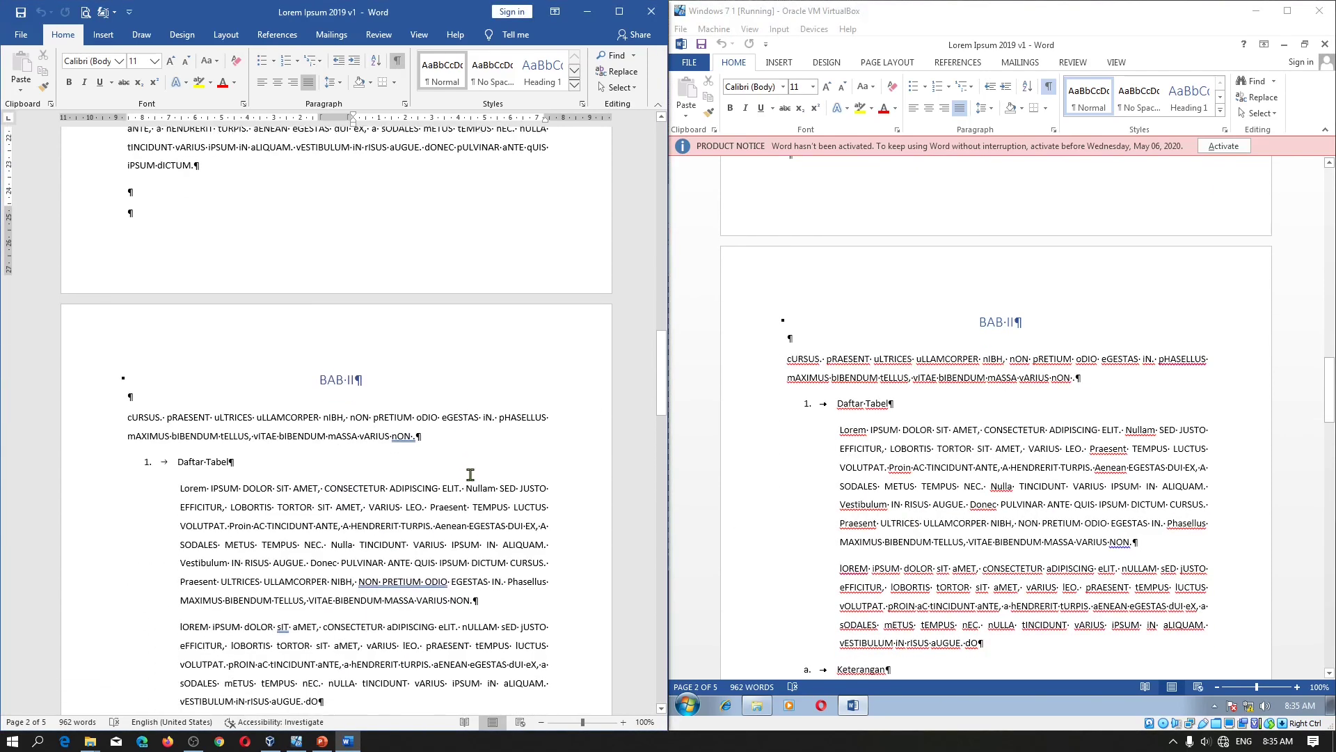
{"action": "scroll", "coordinate": [471, 474], "scroll_direction": "down", "scroll_amount": 2}
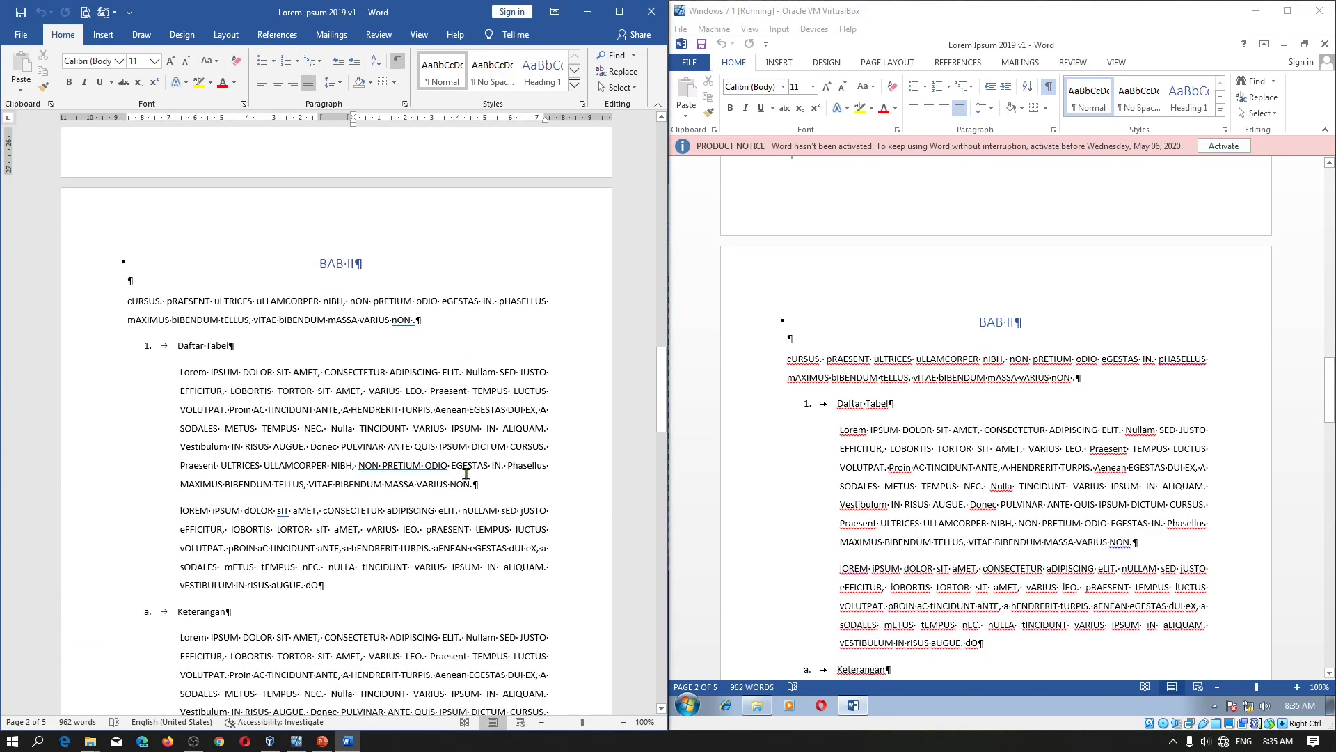
{"action": "scroll", "coordinate": [465, 474], "scroll_direction": "down", "scroll_amount": 1}
{"action": "left_click", "coordinate": [1047, 495]}
{"action": "scroll", "coordinate": [1048, 495], "scroll_direction": "down", "scroll_amount": 3}
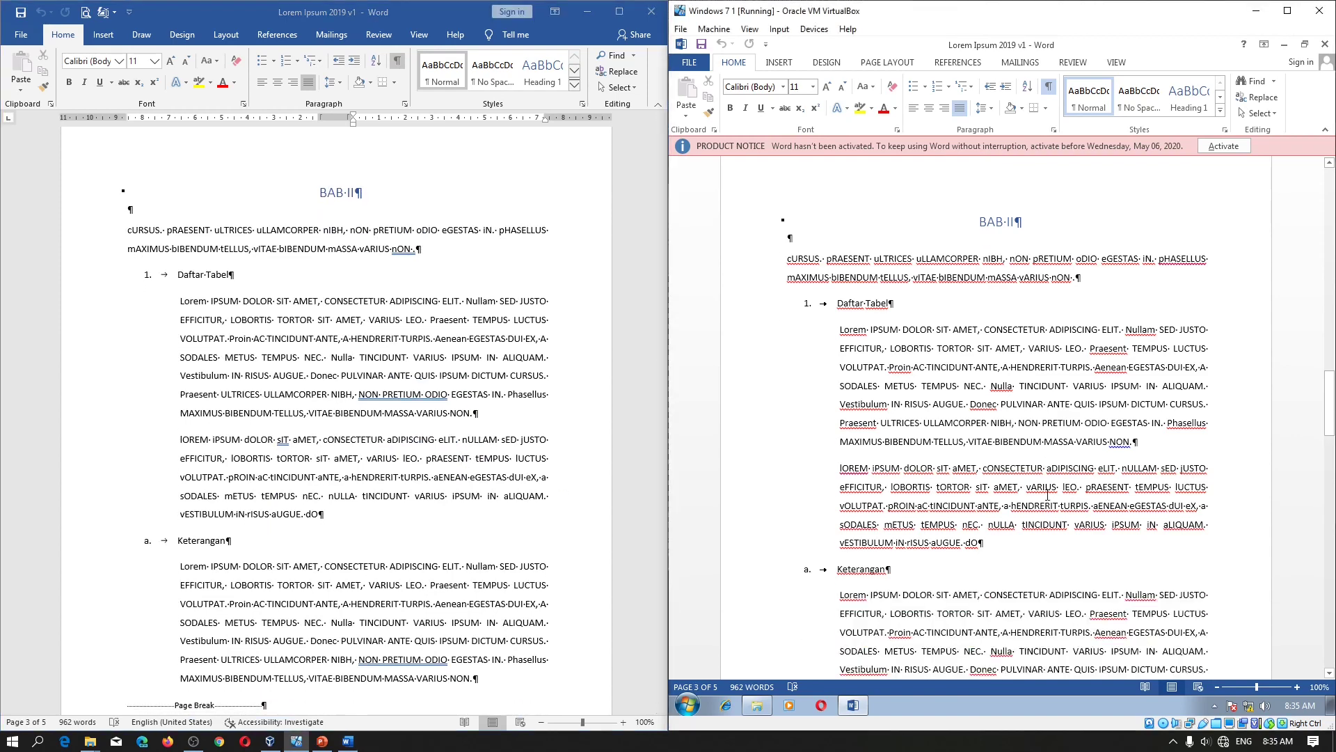
{"action": "scroll", "coordinate": [1048, 495], "scroll_direction": "down", "scroll_amount": 1}
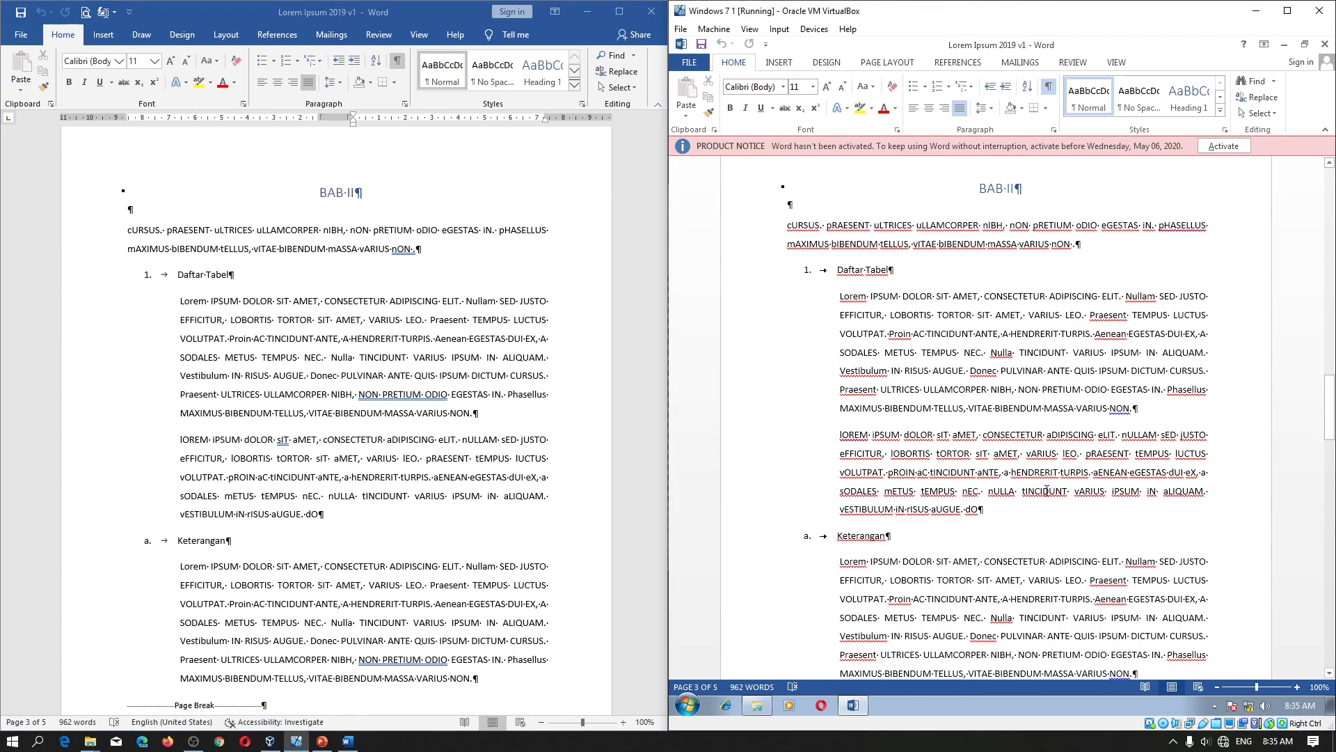
{"action": "scroll", "coordinate": [1047, 495], "scroll_direction": "down", "scroll_amount": 1}
{"action": "scroll", "coordinate": [1047, 495], "scroll_direction": "down", "scroll_amount": 5}
{"action": "scroll", "coordinate": [1048, 495], "scroll_direction": "down", "scroll_amount": 2}
{"action": "left_click", "coordinate": [479, 497]}
{"action": "scroll", "coordinate": [478, 497], "scroll_direction": "down", "scroll_amount": 3}
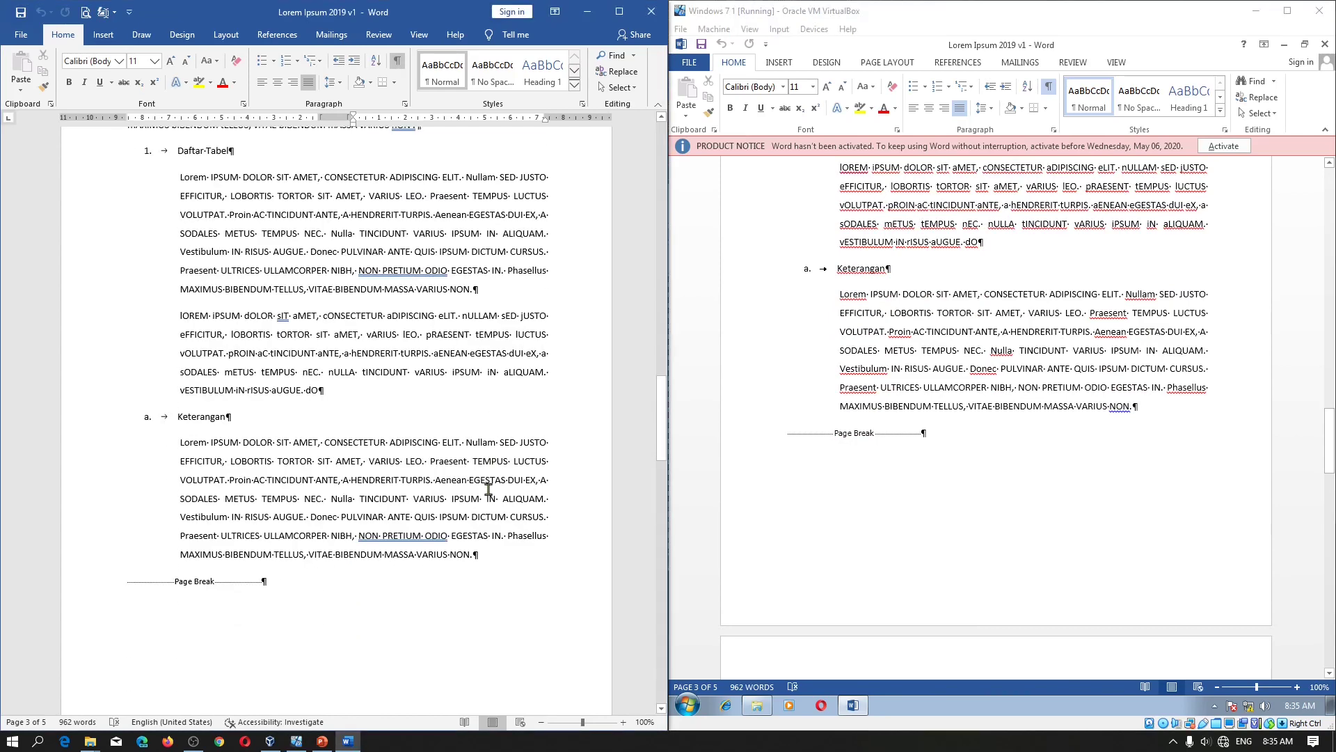
{"action": "scroll", "coordinate": [487, 487], "scroll_direction": "down", "scroll_amount": 2}
{"action": "scroll", "coordinate": [492, 481], "scroll_direction": "down", "scroll_amount": 1}
{"action": "scroll", "coordinate": [492, 482], "scroll_direction": "down", "scroll_amount": 2}
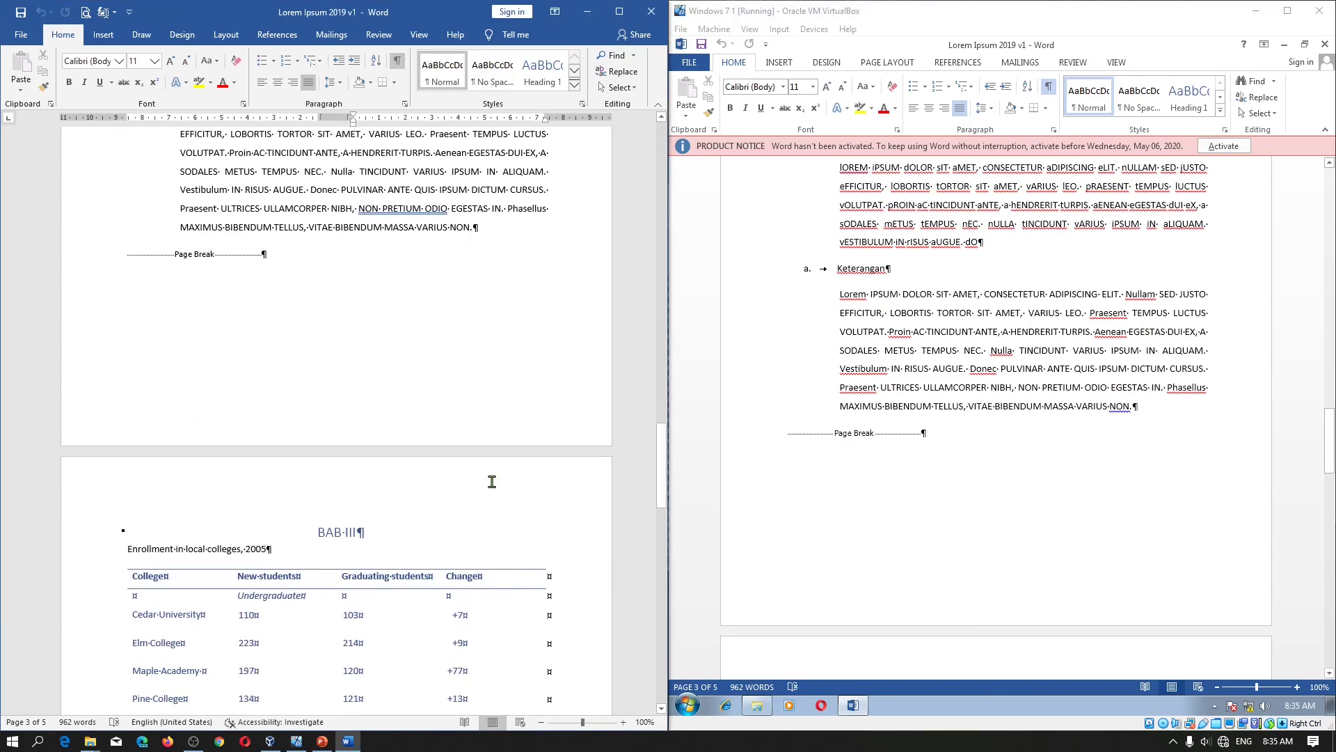
{"action": "scroll", "coordinate": [494, 482], "scroll_direction": "down", "scroll_amount": 4}
{"action": "scroll", "coordinate": [496, 482], "scroll_direction": "down", "scroll_amount": 2}
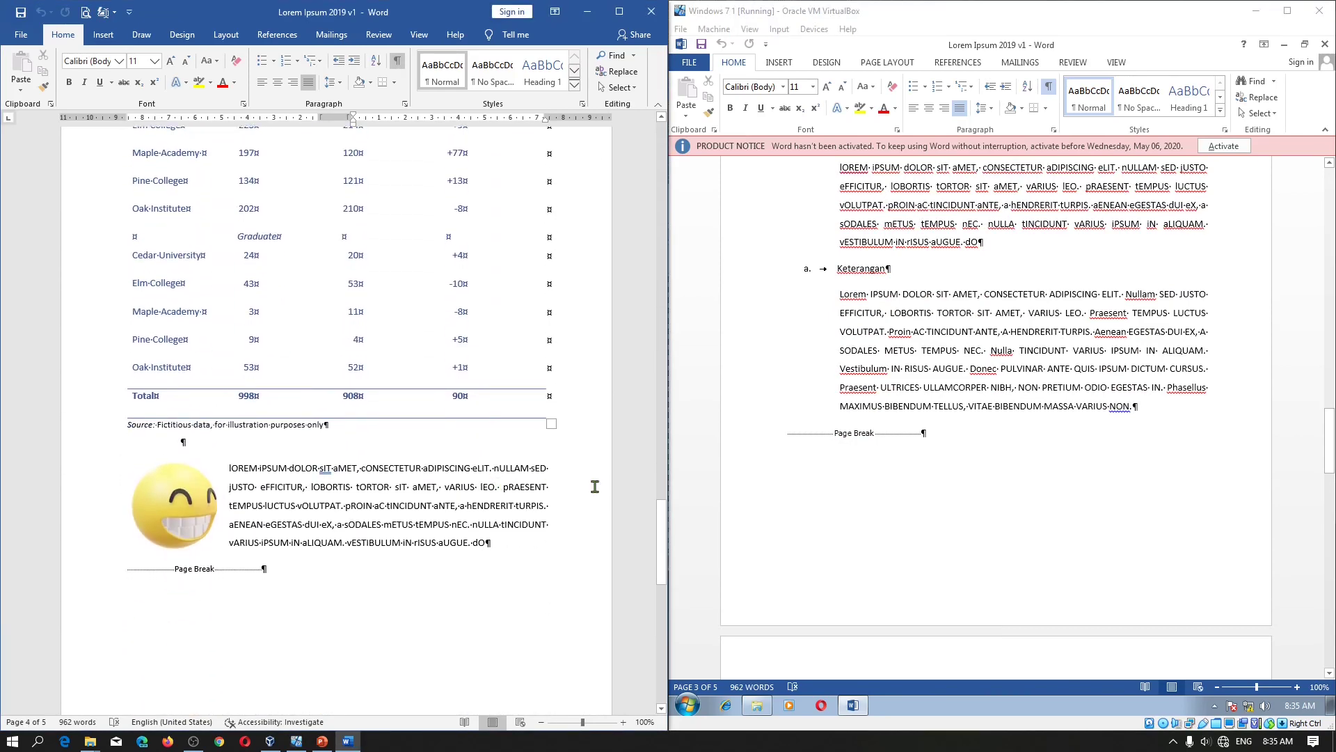
{"action": "left_click", "coordinate": [891, 471]}
{"action": "scroll", "coordinate": [891, 472], "scroll_direction": "down", "scroll_amount": 2}
{"action": "scroll", "coordinate": [891, 471], "scroll_direction": "down", "scroll_amount": 4}
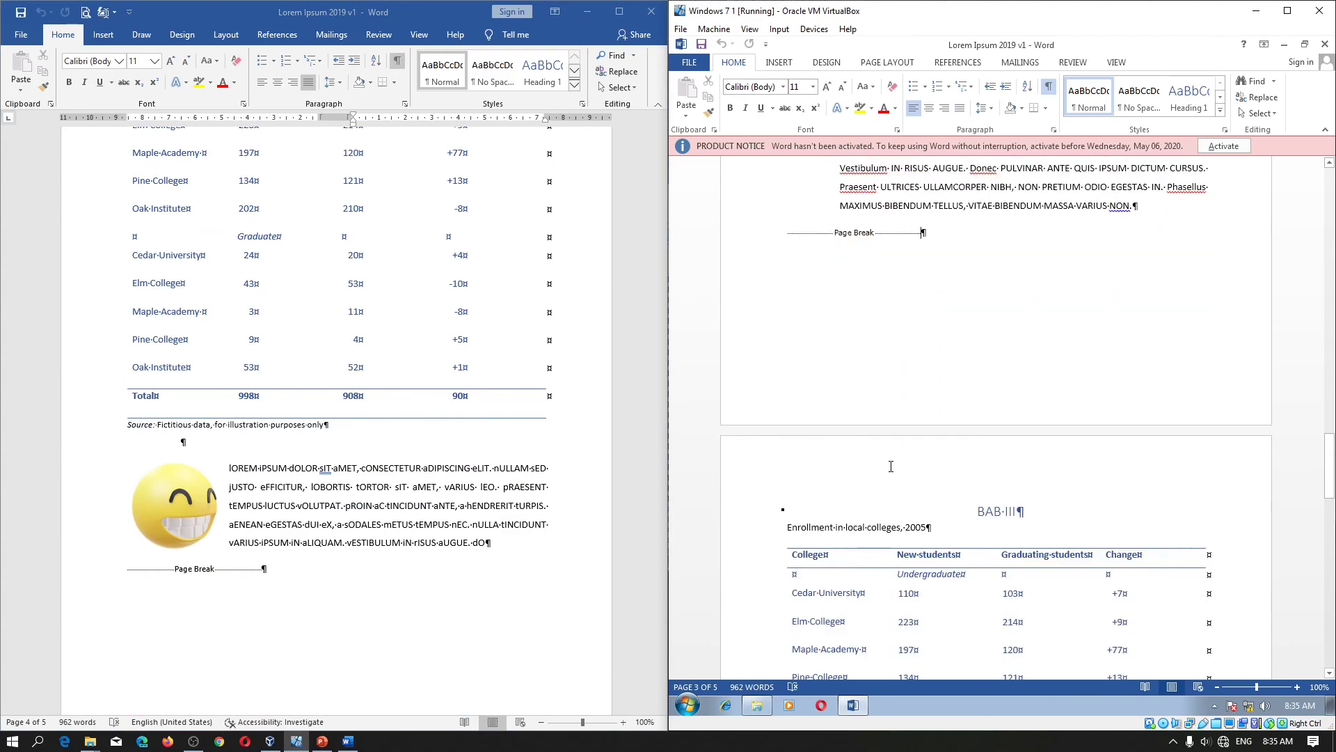
{"action": "scroll", "coordinate": [891, 472], "scroll_direction": "down", "scroll_amount": 4}
{"action": "scroll", "coordinate": [891, 470], "scroll_direction": "down", "scroll_amount": 4}
{"action": "scroll", "coordinate": [890, 466], "scroll_direction": "down", "scroll_amount": 3}
{"action": "scroll", "coordinate": [890, 465], "scroll_direction": "down", "scroll_amount": 3}
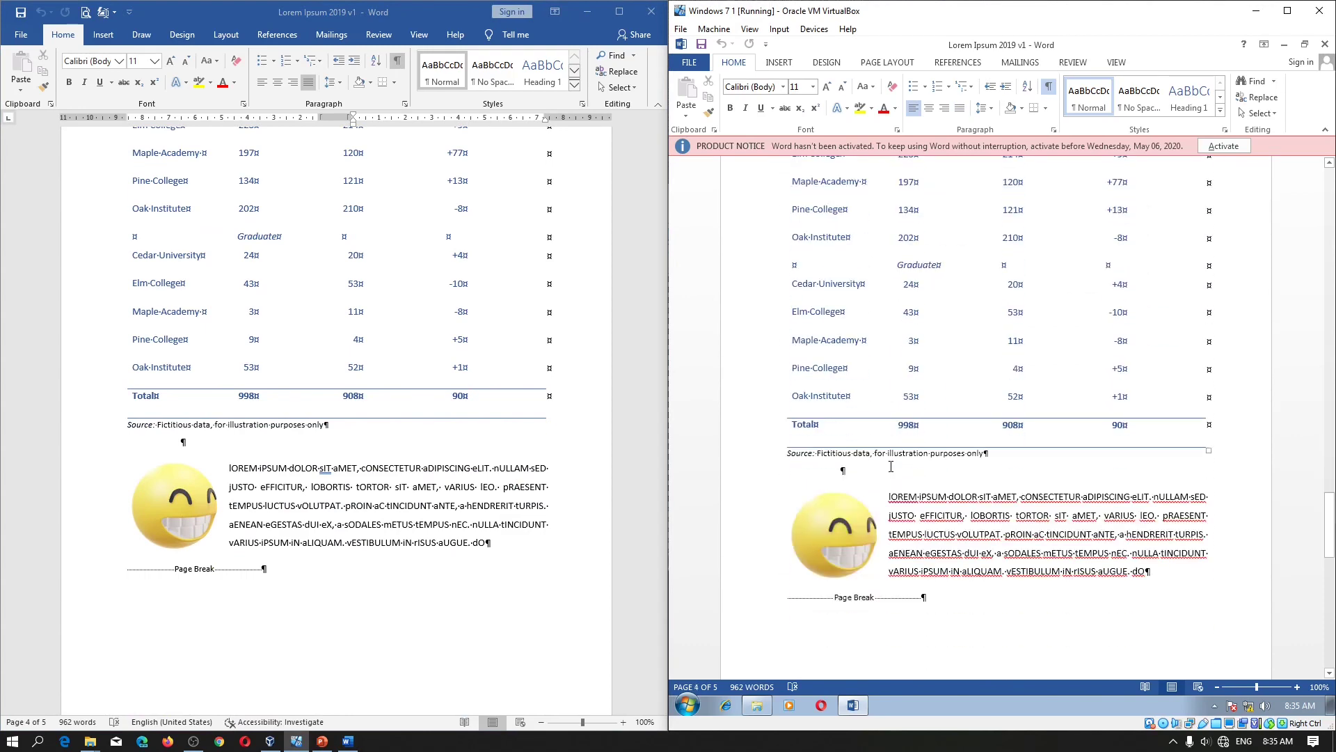
Rotate the 3D emoji in the 2019 copy to face right and compare it with the 2013 copy
{"action": "left_click", "coordinate": [234, 524]}
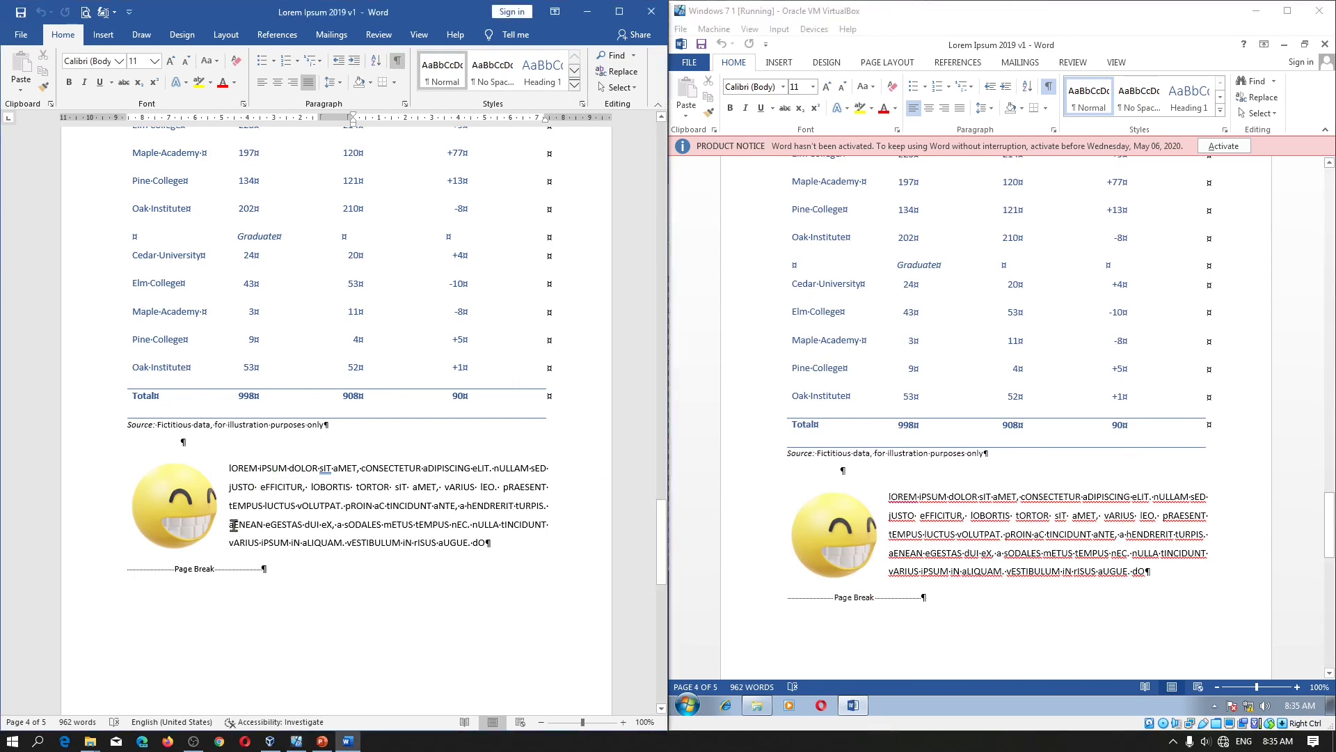
{"action": "left_click", "coordinate": [157, 497]}
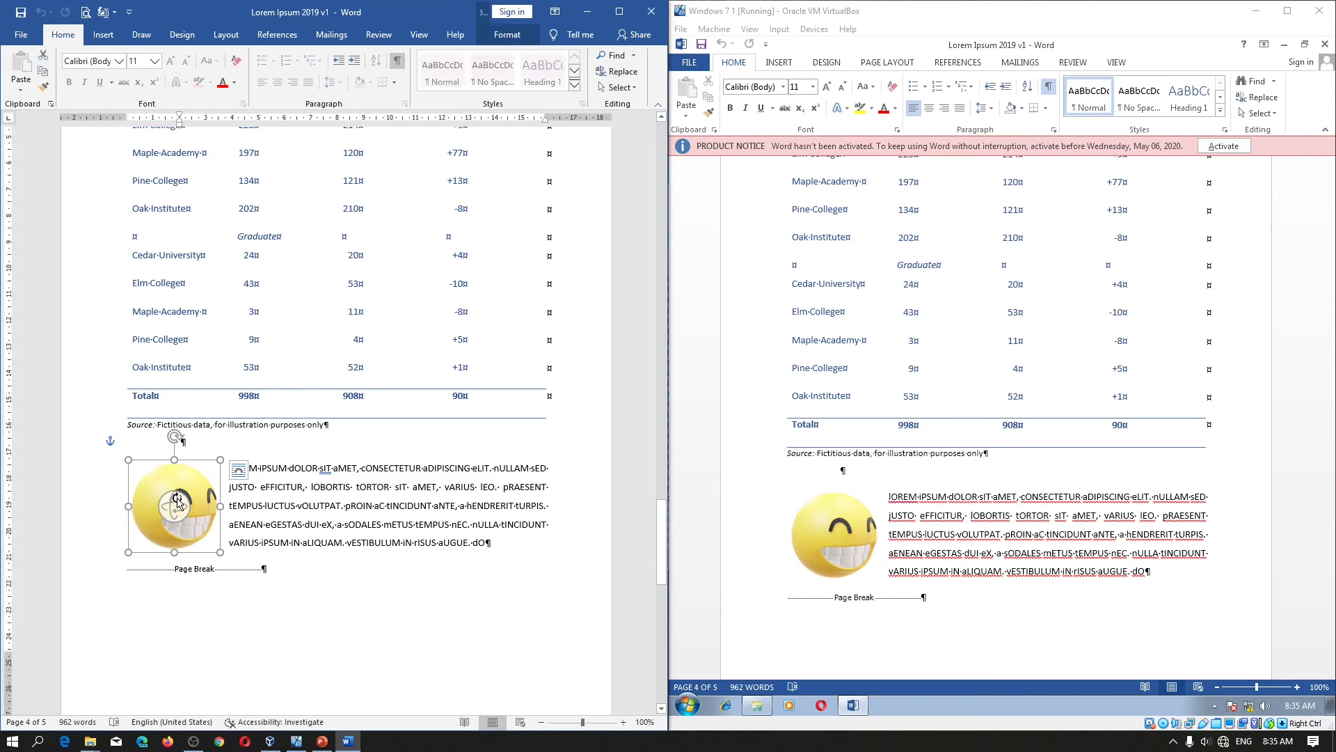
{"action": "mouse_move", "coordinate": [178, 499]}
{"action": "left_mouse_down"}
{"action": "mouse_move", "coordinate": [182, 476]}
{"action": "mouse_move", "coordinate": [185, 515]}
{"action": "left_mouse_up"}
{"action": "left_click", "coordinate": [859, 517]}
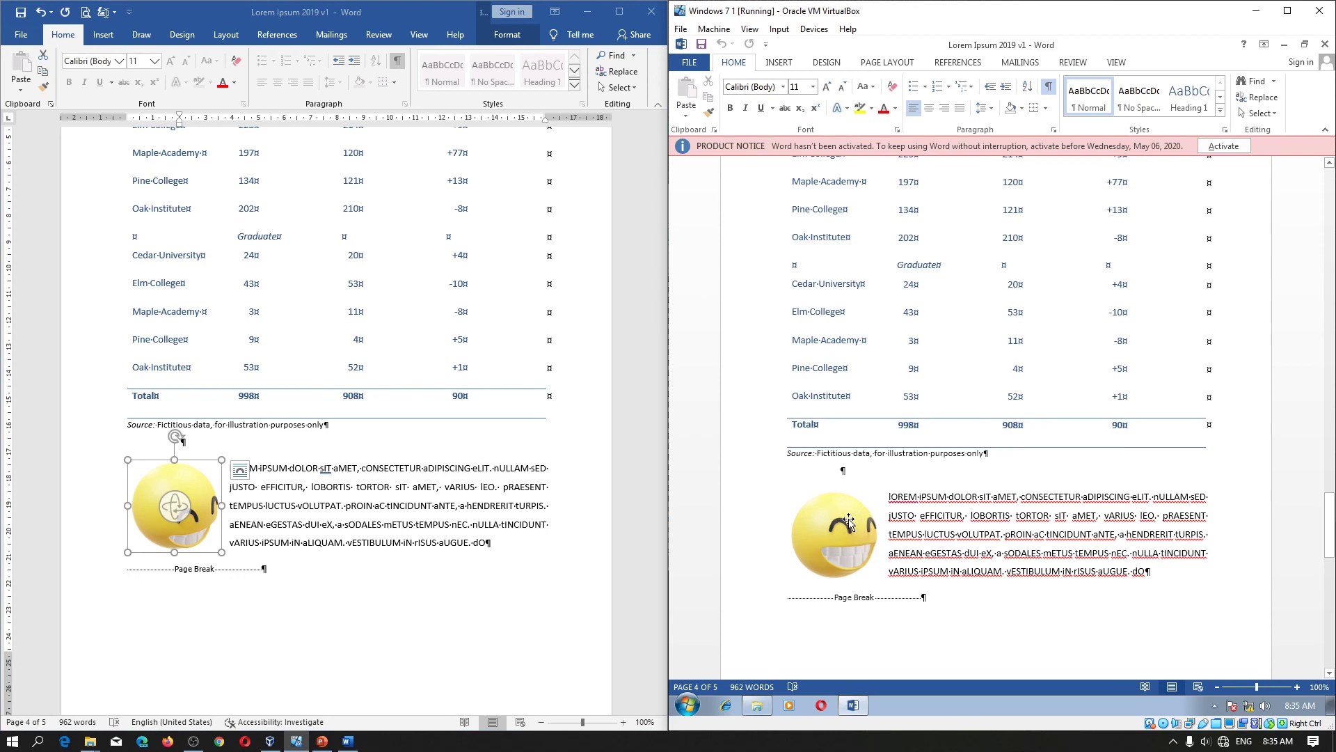
{"action": "scroll", "coordinate": [863, 523], "scroll_direction": "down", "scroll_amount": 1}
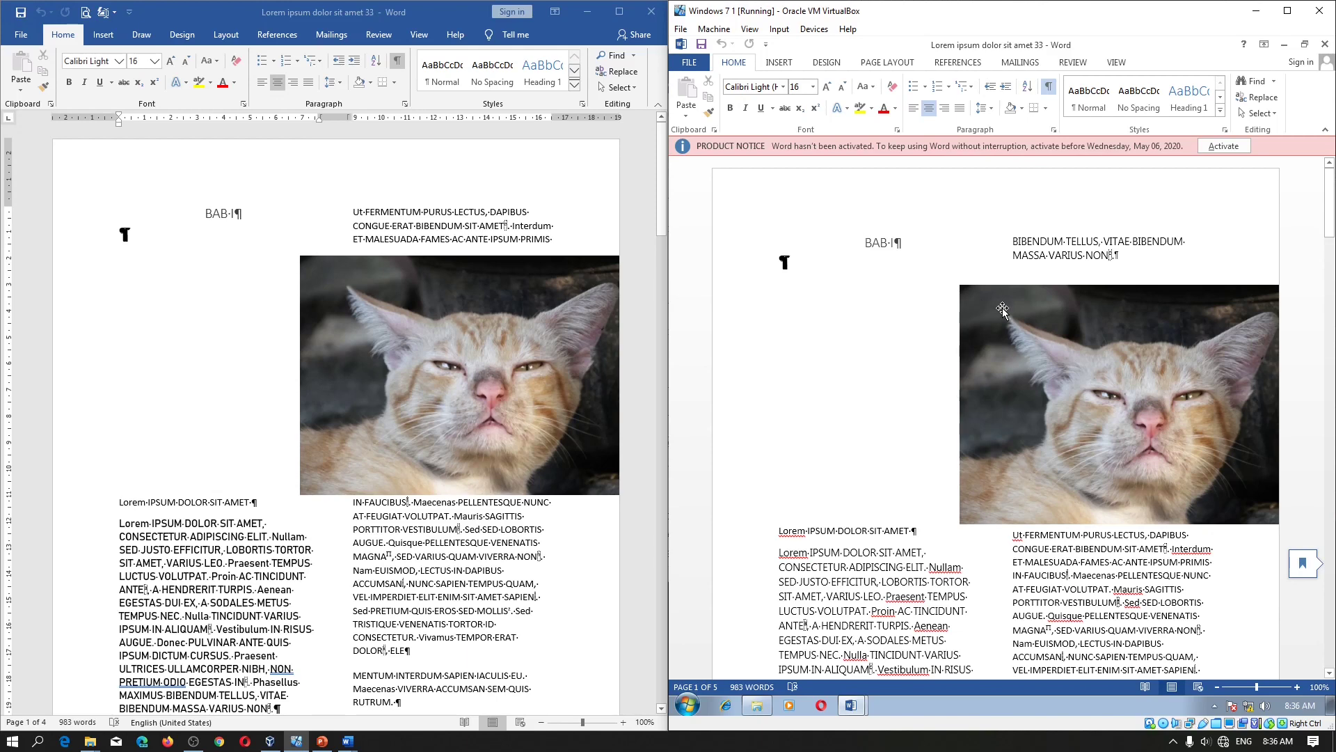
Confirm the body text under the cat photo uses Bahnschrift in both the 2019 and 2013 copies
{"action": "scroll", "coordinate": [1019, 341], "scroll_direction": "down", "scroll_amount": 3}
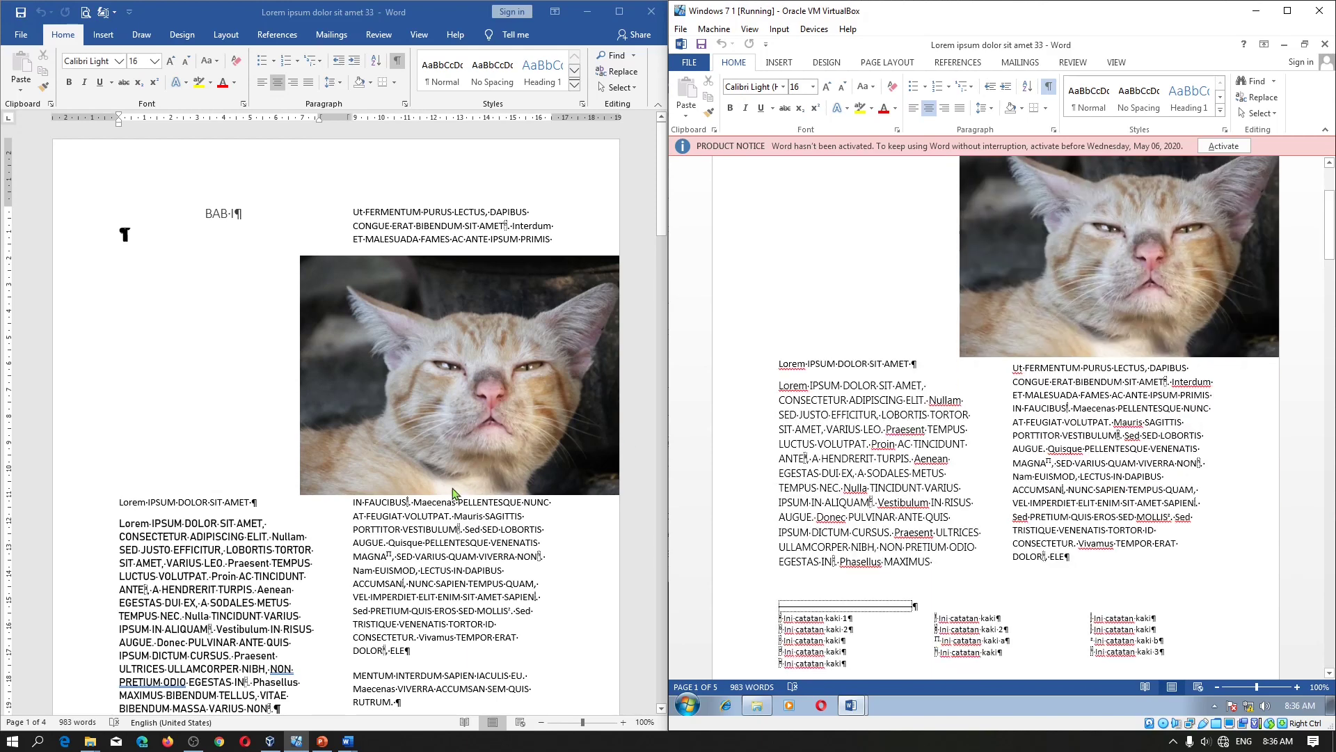
{"action": "left_click", "coordinate": [429, 516]}
{"action": "scroll", "coordinate": [429, 515], "scroll_direction": "down", "scroll_amount": 3}
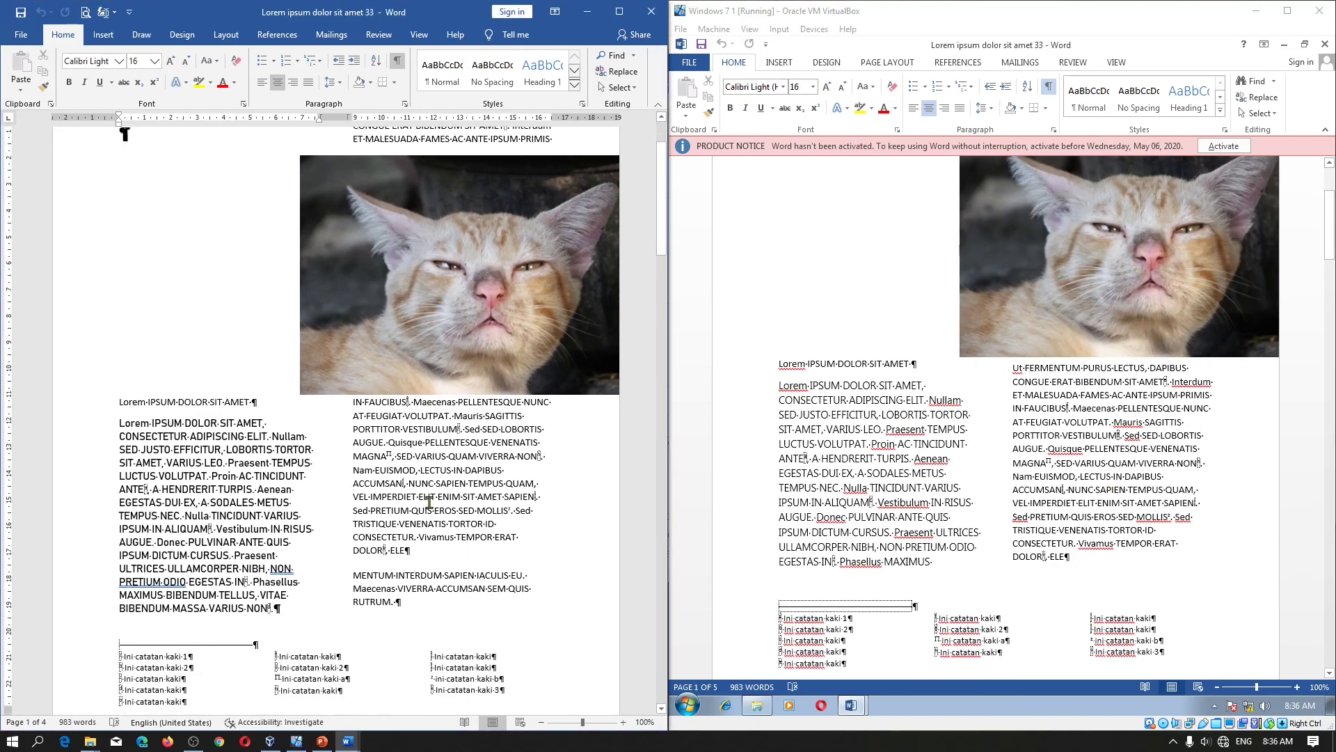
{"action": "left_click", "coordinate": [194, 513]}
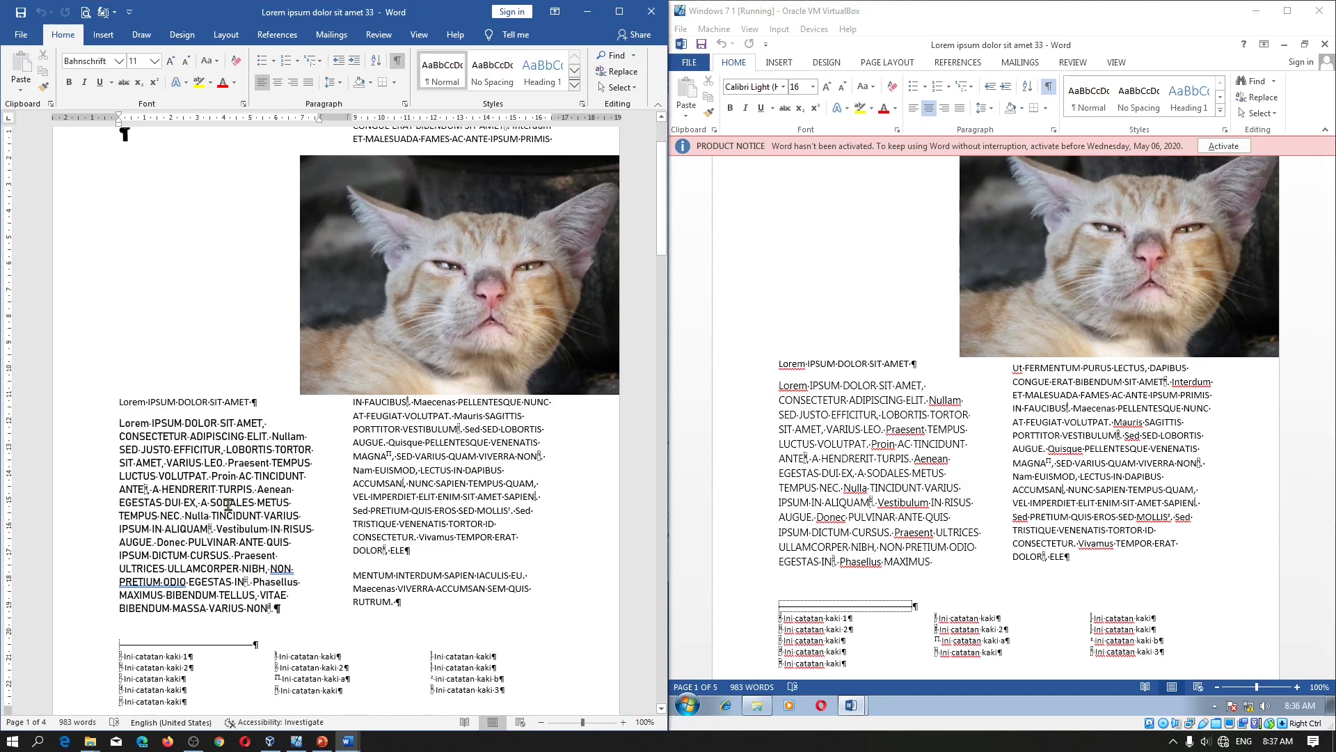
{"action": "left_click", "coordinate": [878, 414]}
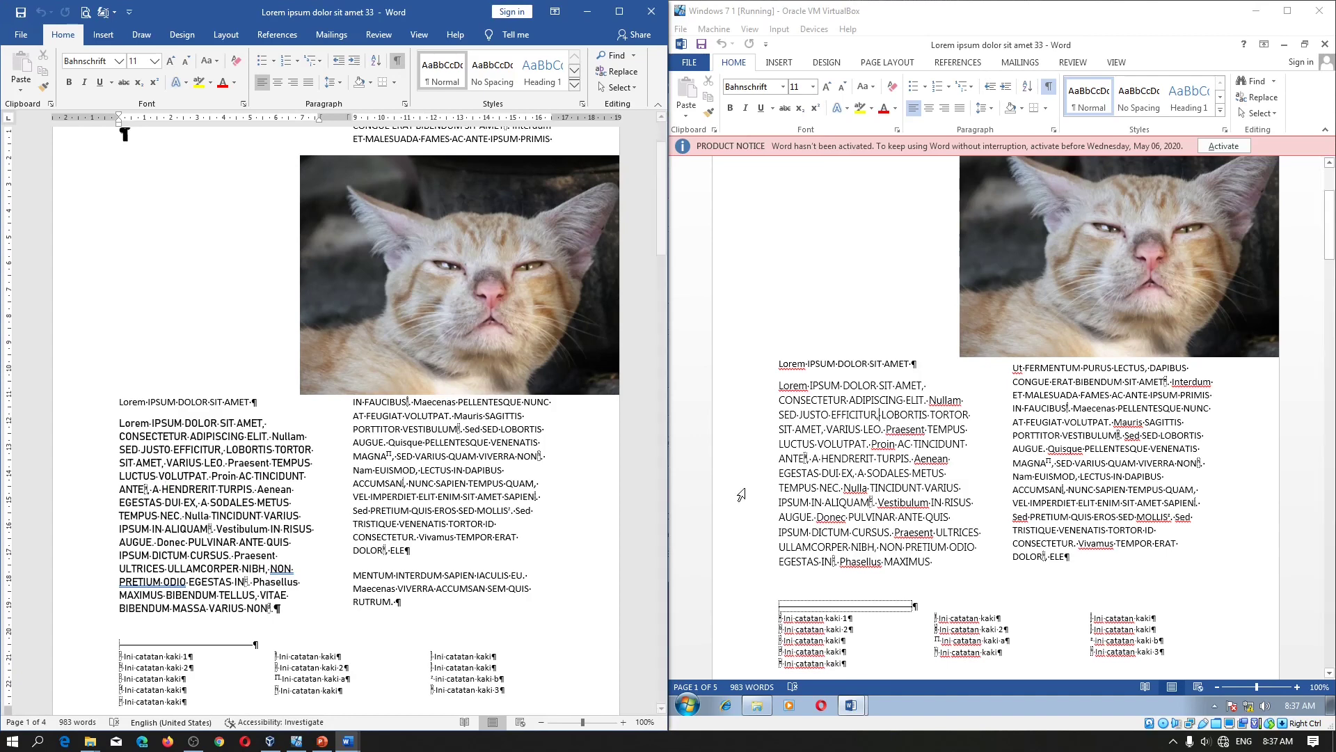
Scroll the 2013 copy to the next page with the MENTUM-INTERDUM columns and Vivamus paragraph
{"action": "left_click", "coordinate": [827, 455]}
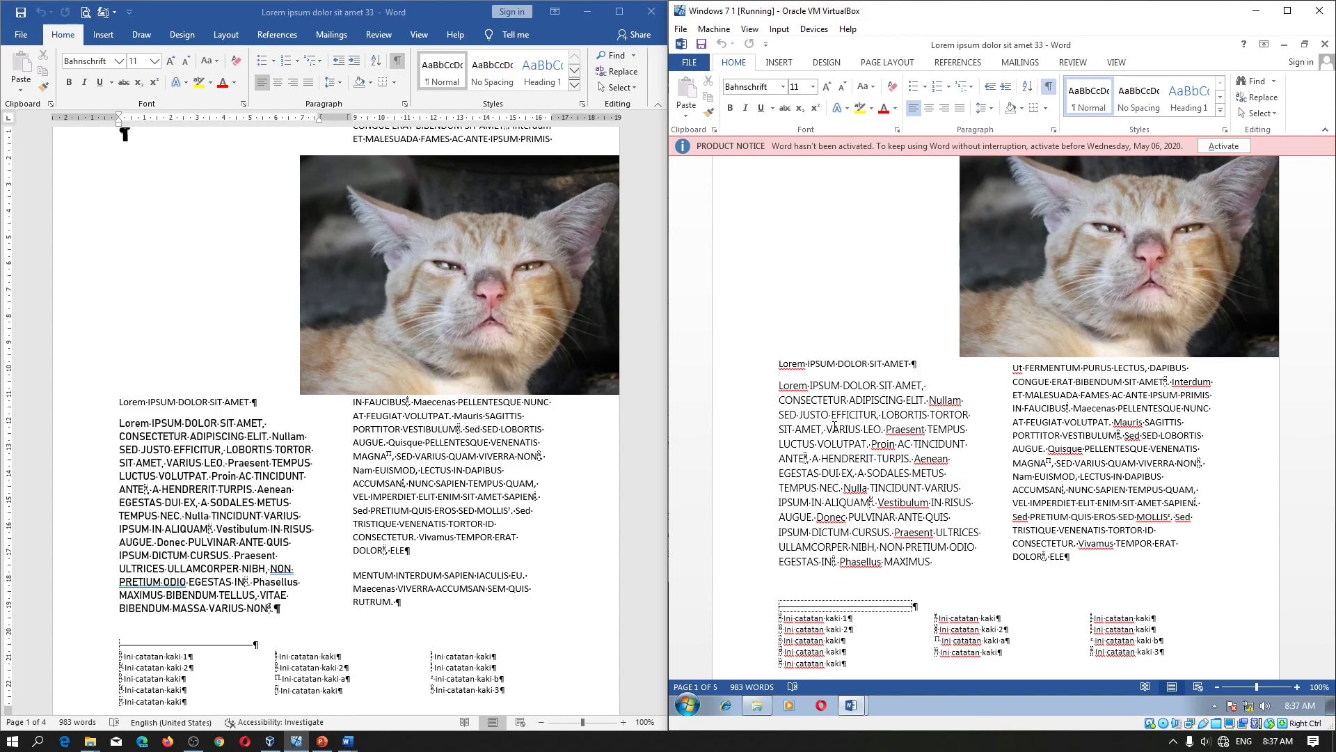
{"action": "scroll", "coordinate": [835, 426], "scroll_direction": "down", "scroll_amount": 2}
{"action": "scroll", "coordinate": [838, 424], "scroll_direction": "down", "scroll_amount": 3}
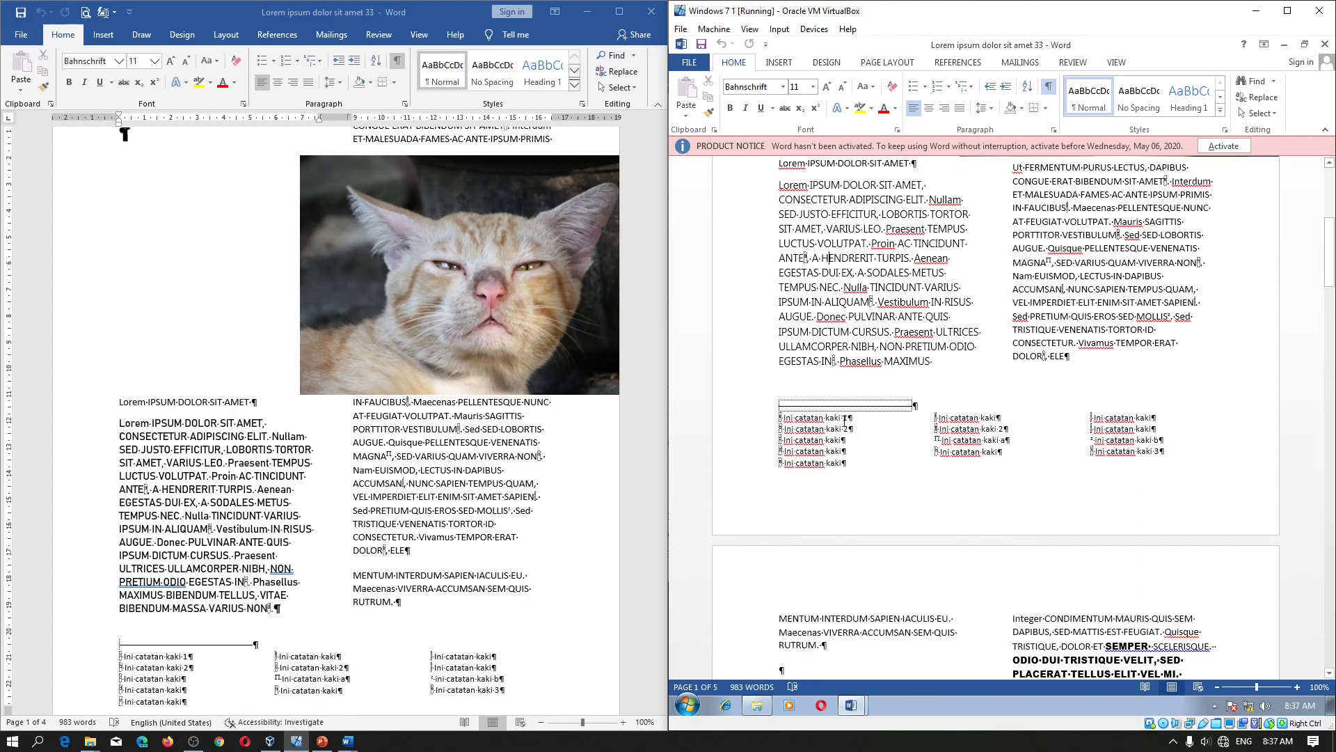
{"action": "scroll", "coordinate": [842, 422], "scroll_direction": "down", "scroll_amount": 5}
Scroll the 2019 copy to page 2 and check the mixed-font text's fonts in both copies
{"action": "left_click", "coordinate": [408, 435]}
{"action": "scroll", "coordinate": [409, 435], "scroll_direction": "down", "scroll_amount": 4}
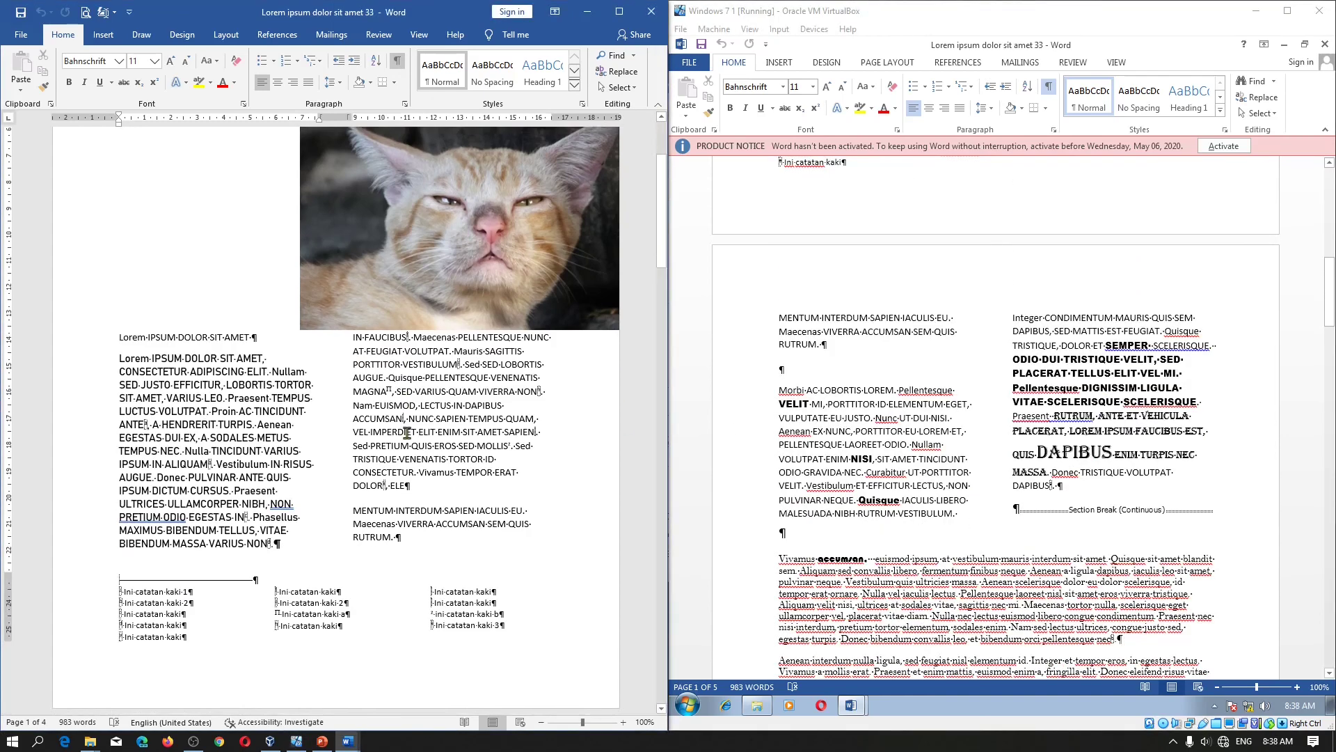
{"action": "scroll", "coordinate": [409, 433], "scroll_direction": "down", "scroll_amount": 3}
{"action": "scroll", "coordinate": [409, 431], "scroll_direction": "down", "scroll_amount": 4}
{"action": "scroll", "coordinate": [409, 431], "scroll_direction": "down", "scroll_amount": 1}
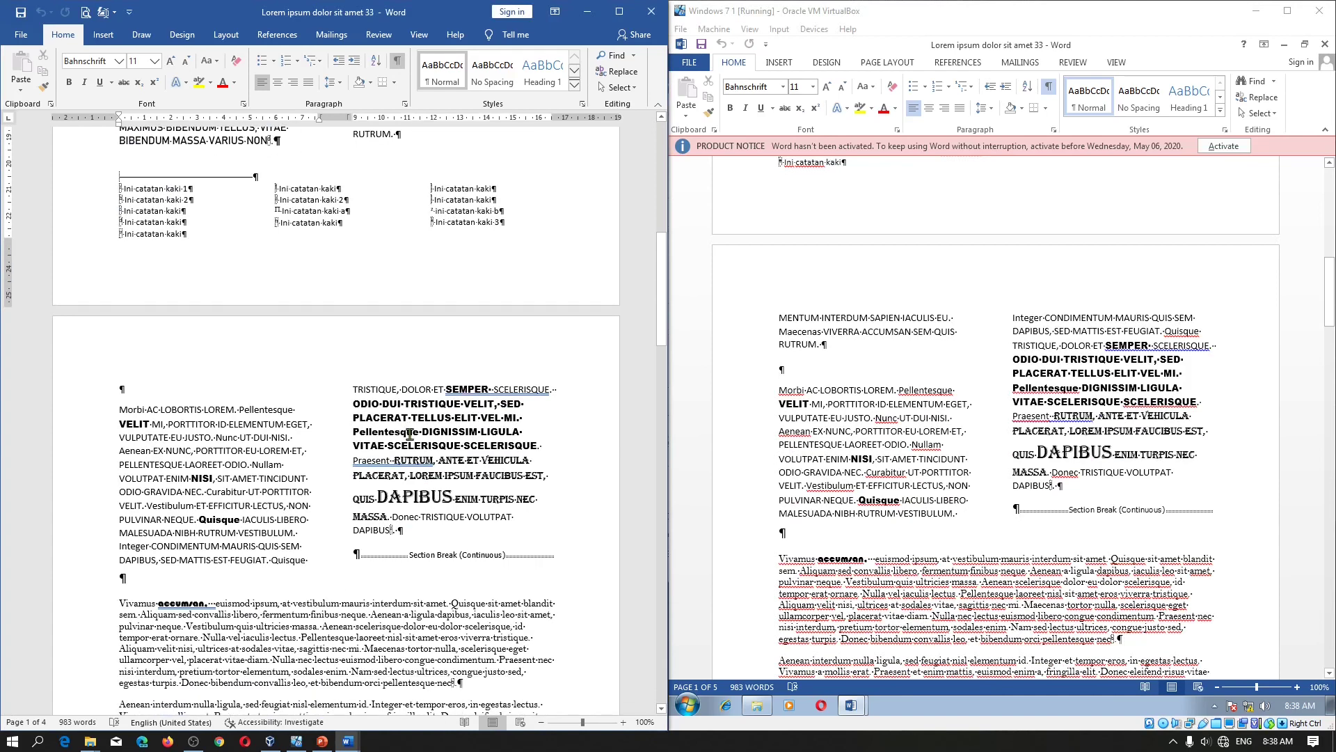
{"action": "left_click", "coordinate": [257, 495]}
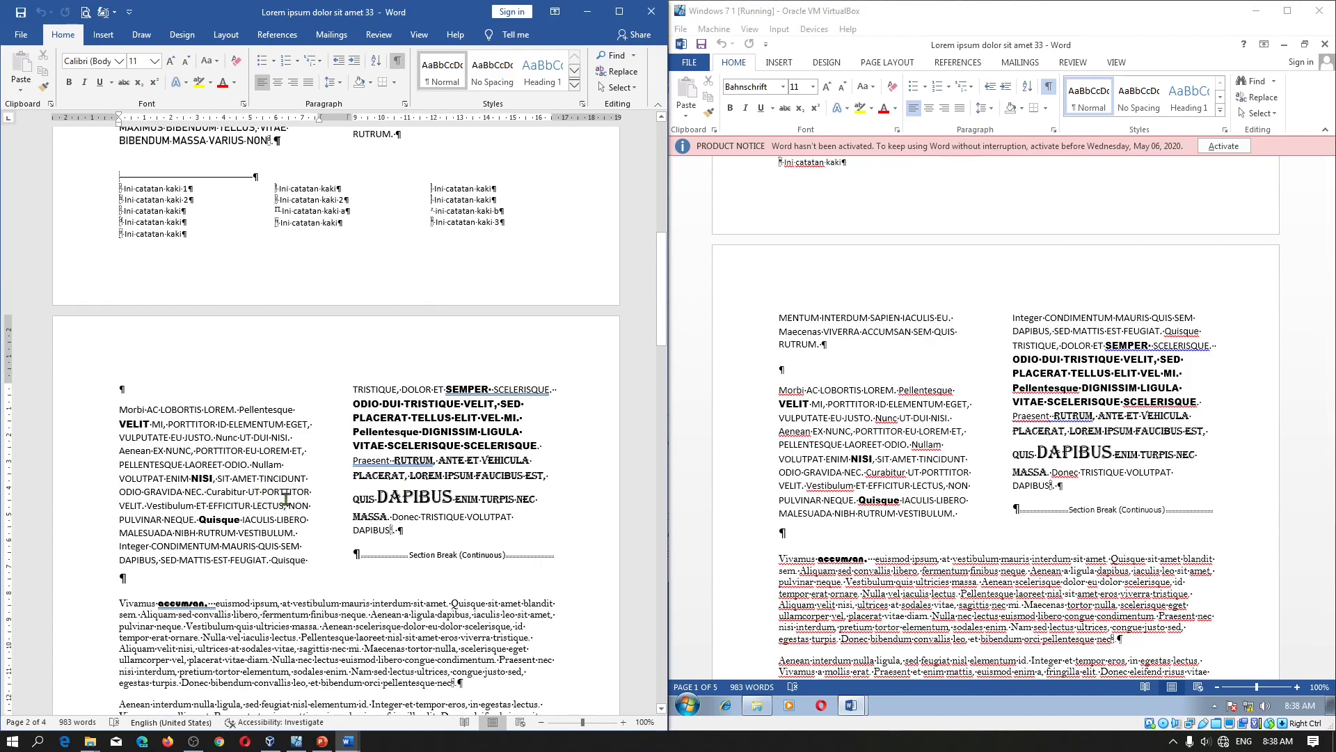
{"action": "left_click", "coordinate": [898, 446]}
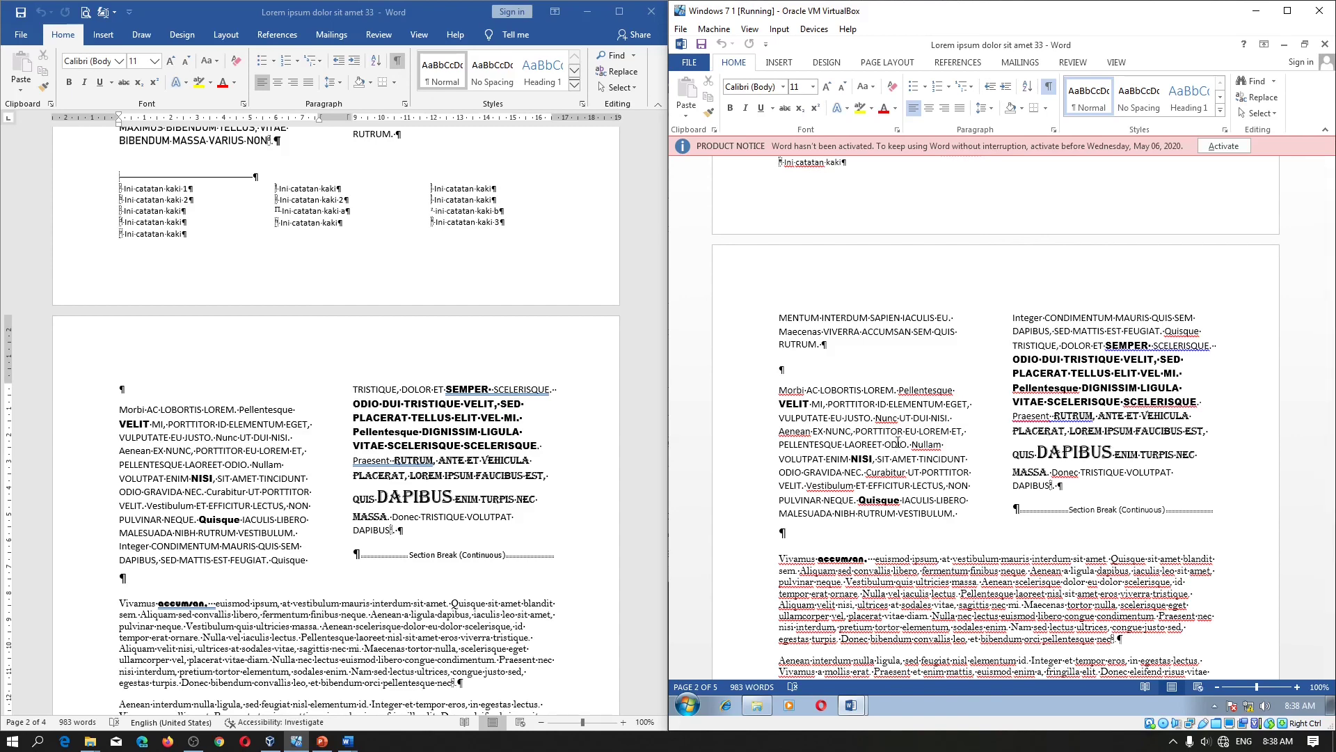
Confirm the Vivamus paragraph is Bell MT in 2013 and line up the 2019 copy's matching page
{"action": "scroll", "coordinate": [899, 443], "scroll_direction": "down", "scroll_amount": 1}
{"action": "scroll", "coordinate": [899, 441], "scroll_direction": "down", "scroll_amount": 1}
{"action": "scroll", "coordinate": [898, 438], "scroll_direction": "down", "scroll_amount": 1}
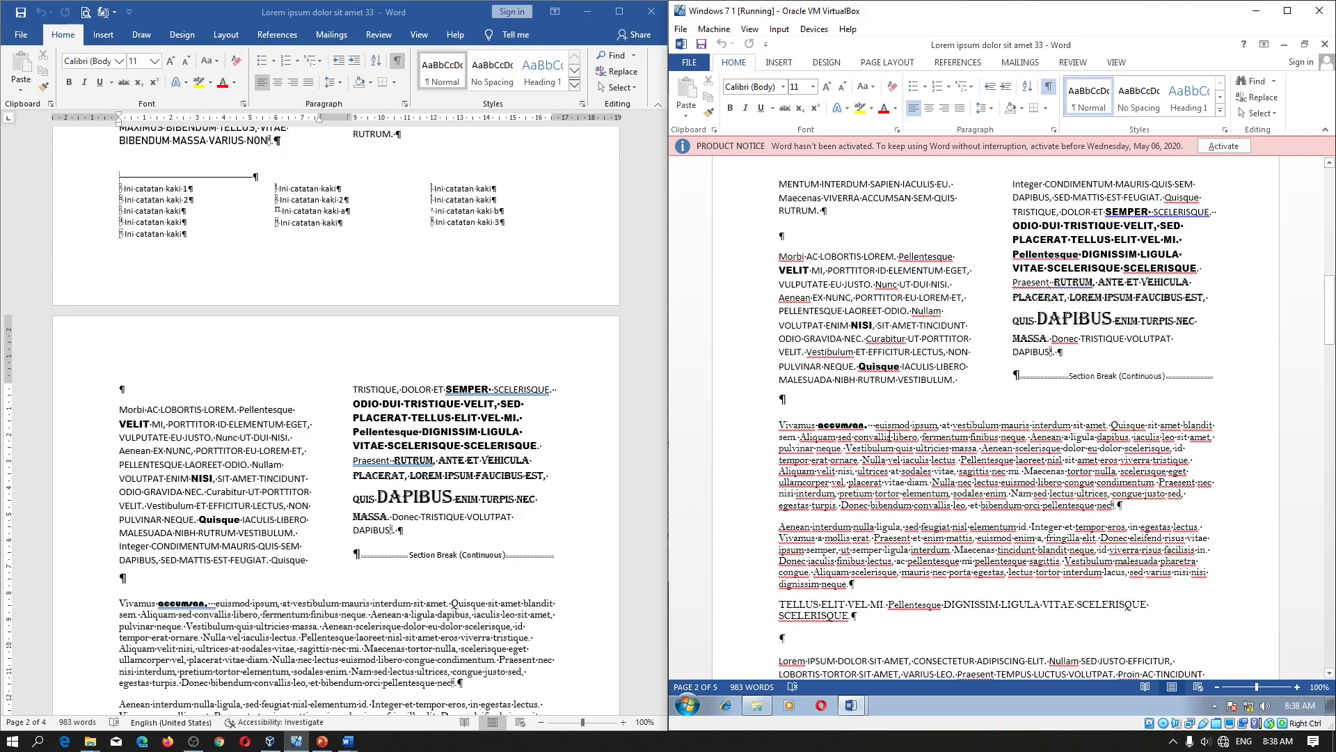
{"action": "left_click", "coordinate": [740, 438]}
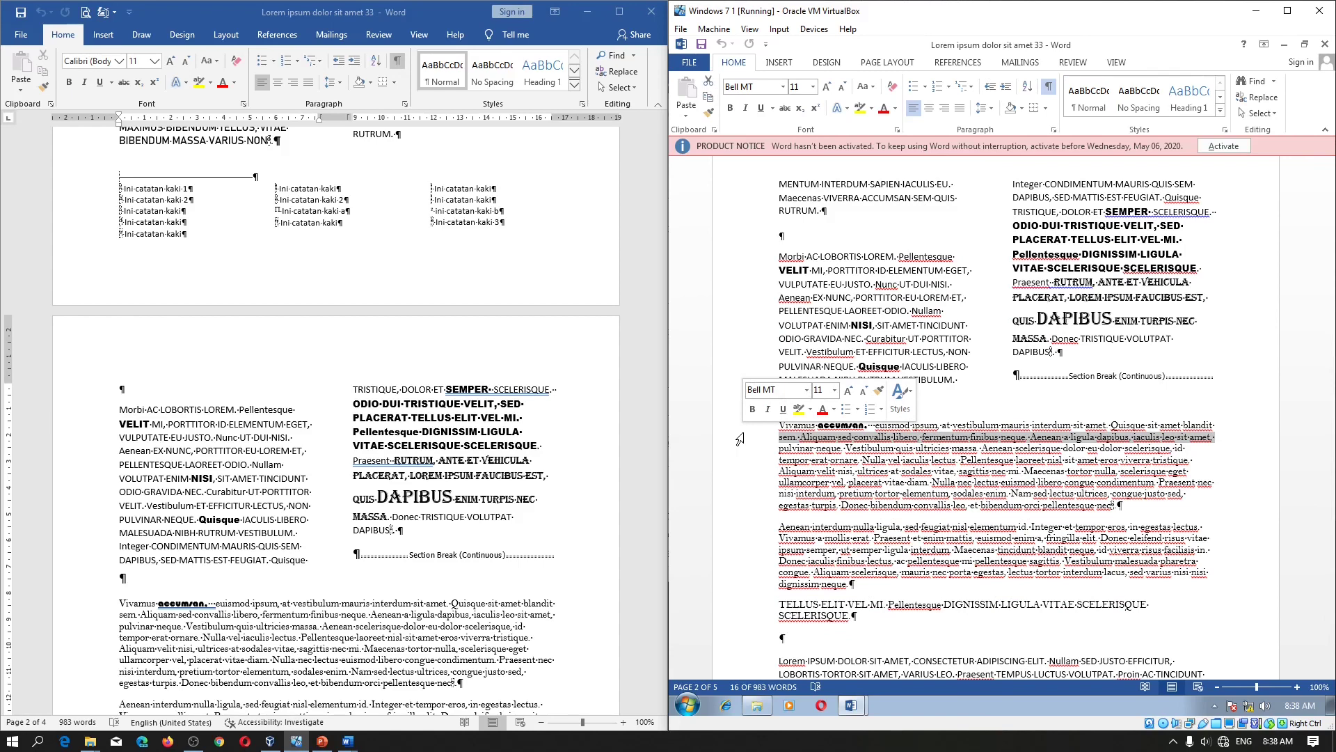
{"action": "left_click", "coordinate": [314, 446]}
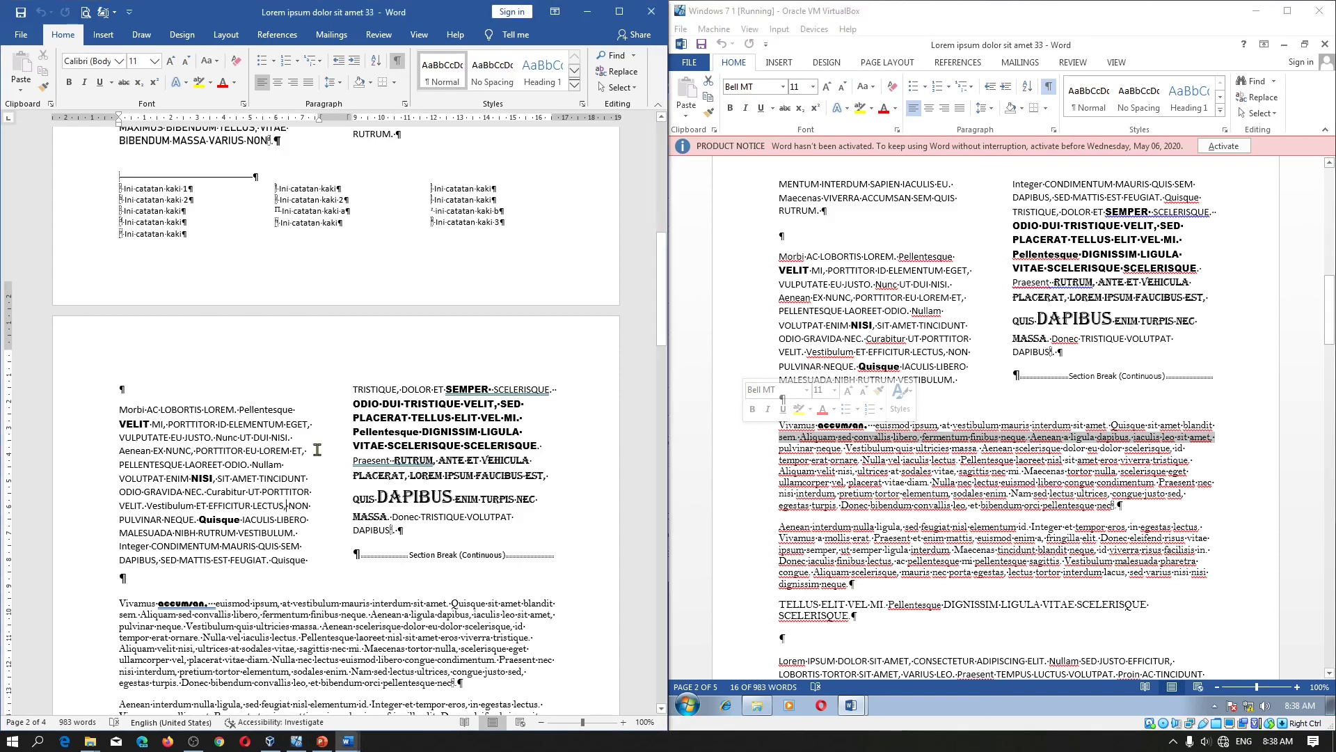
{"action": "scroll", "coordinate": [315, 443], "scroll_direction": "down", "scroll_amount": 7}
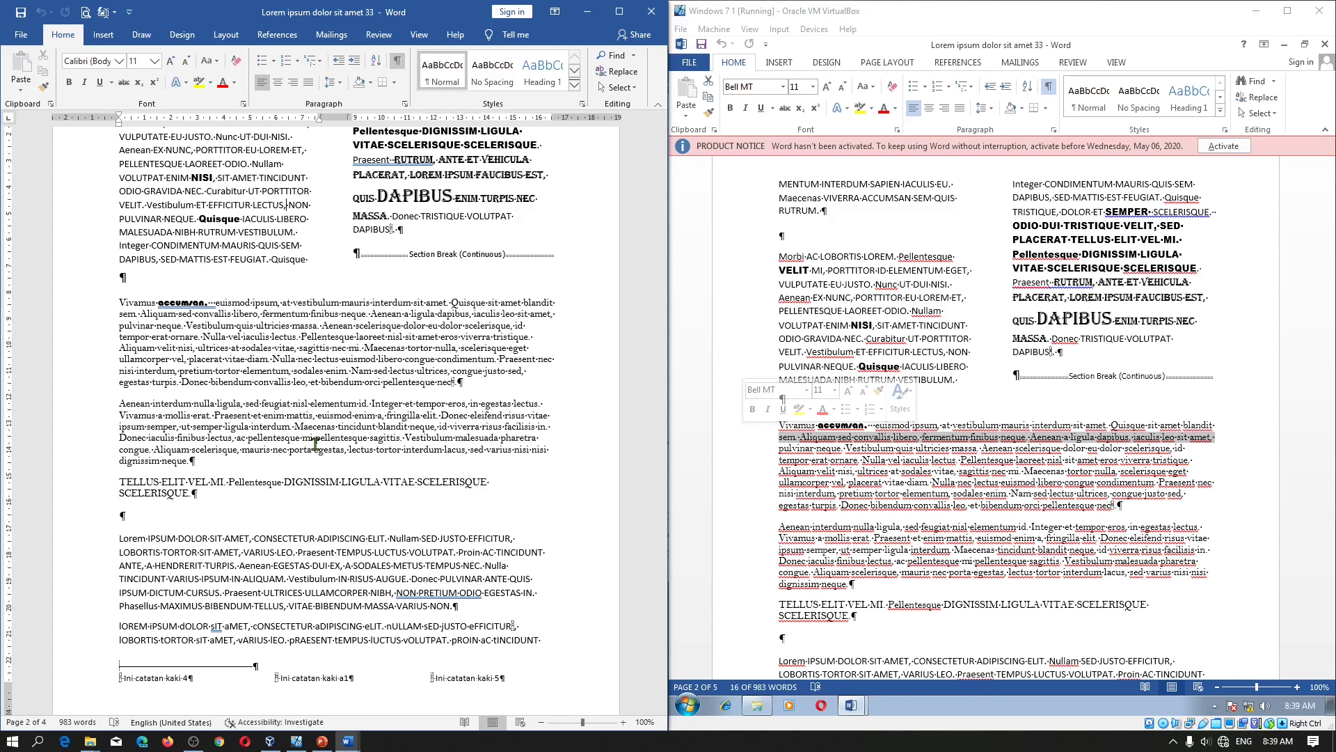
Scroll both copies to BAB II's closing lines and section breaks, comparing footnotes 6–7 versus 5–6
{"action": "scroll", "coordinate": [314, 443], "scroll_direction": "down", "scroll_amount": 1}
{"action": "scroll", "coordinate": [313, 442], "scroll_direction": "down", "scroll_amount": 1}
{"action": "scroll", "coordinate": [311, 441], "scroll_direction": "down", "scroll_amount": 1}
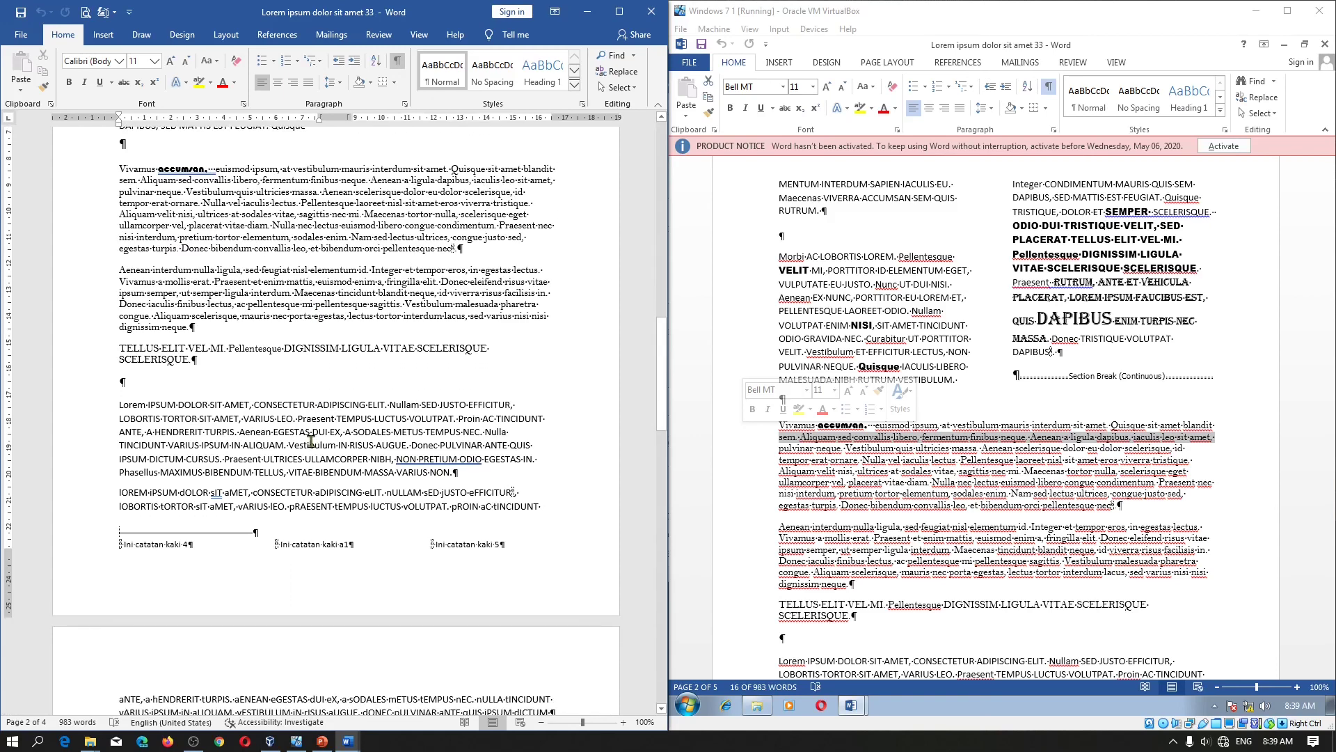
{"action": "scroll", "coordinate": [308, 439], "scroll_direction": "down", "scroll_amount": 1}
{"action": "scroll", "coordinate": [308, 439], "scroll_direction": "down", "scroll_amount": 2}
{"action": "scroll", "coordinate": [308, 439], "scroll_direction": "down", "scroll_amount": 2}
{"action": "scroll", "coordinate": [308, 439], "scroll_direction": "down", "scroll_amount": 1}
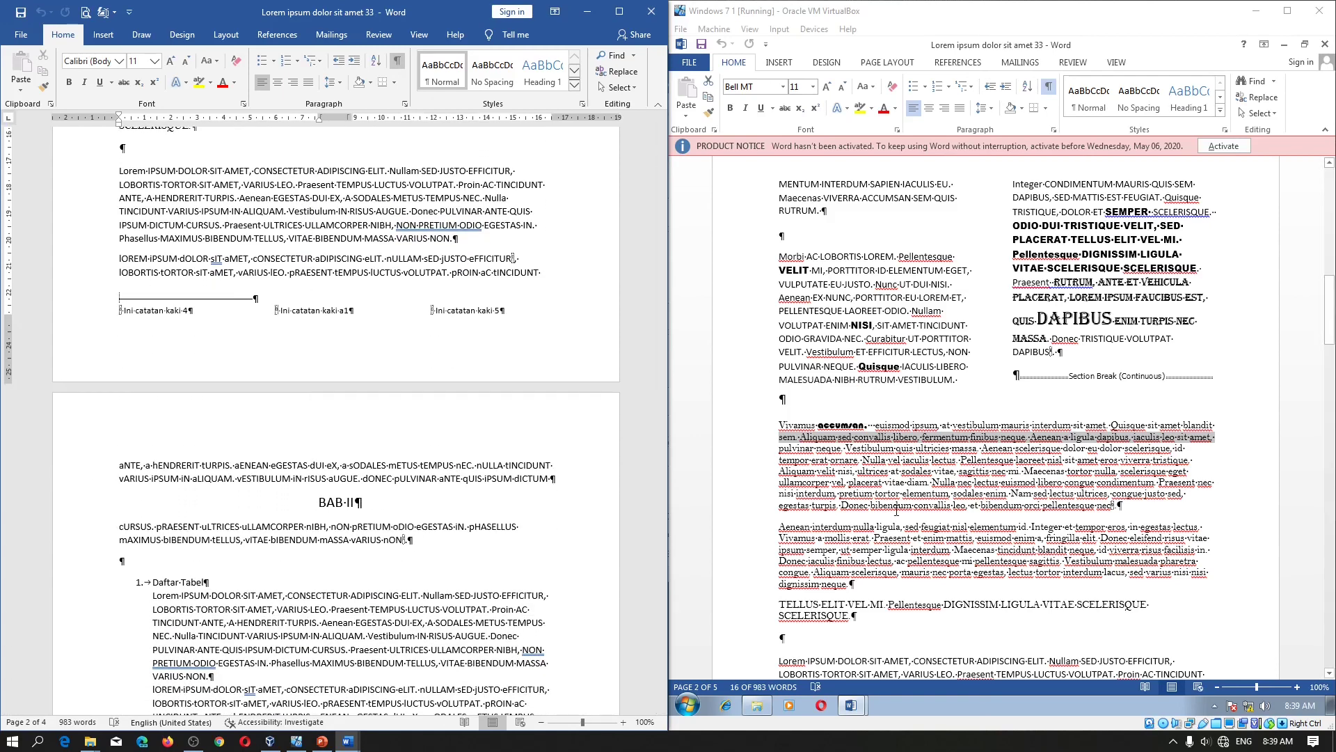
{"action": "left_click", "coordinate": [879, 506]}
{"action": "scroll", "coordinate": [896, 510], "scroll_direction": "down", "scroll_amount": 4}
{"action": "scroll", "coordinate": [897, 510], "scroll_direction": "down", "scroll_amount": 5}
{"action": "scroll", "coordinate": [897, 508], "scroll_direction": "down", "scroll_amount": 4}
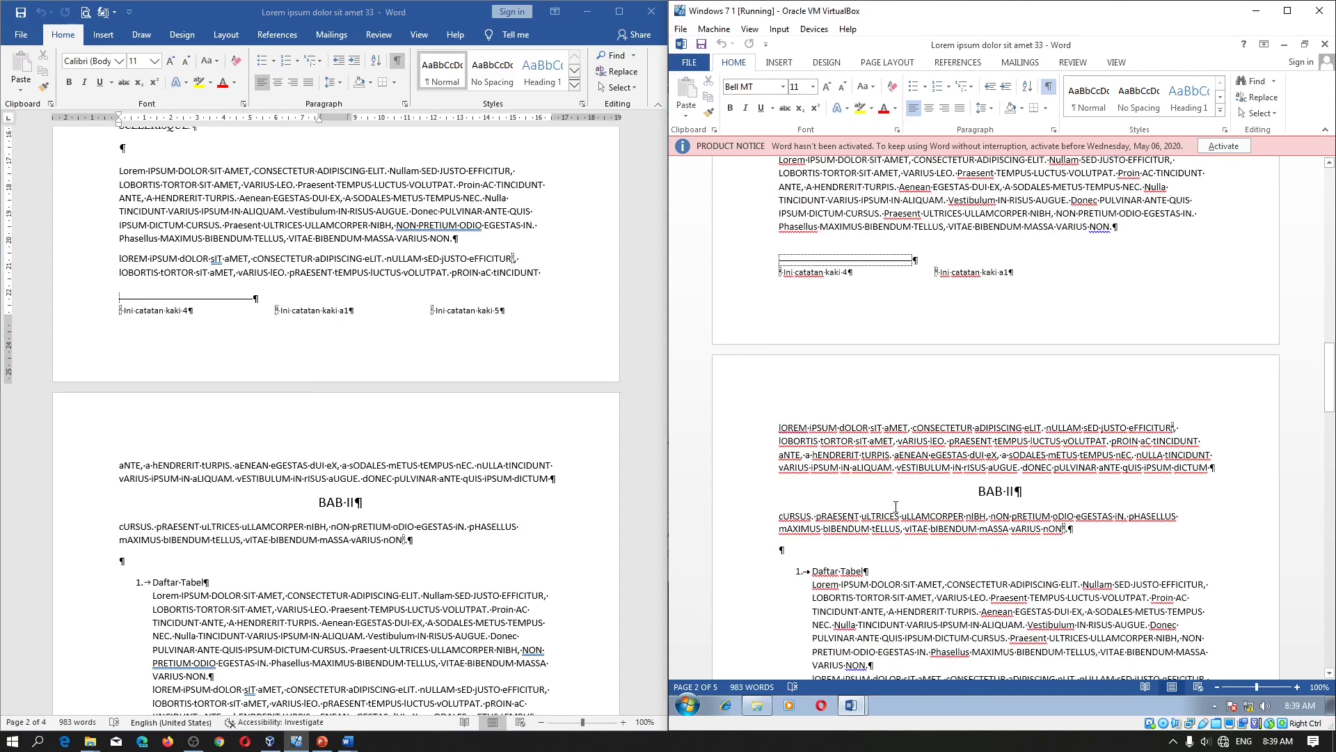
{"action": "left_click", "coordinate": [550, 554]}
{"action": "scroll", "coordinate": [518, 539], "scroll_direction": "down", "scroll_amount": 2}
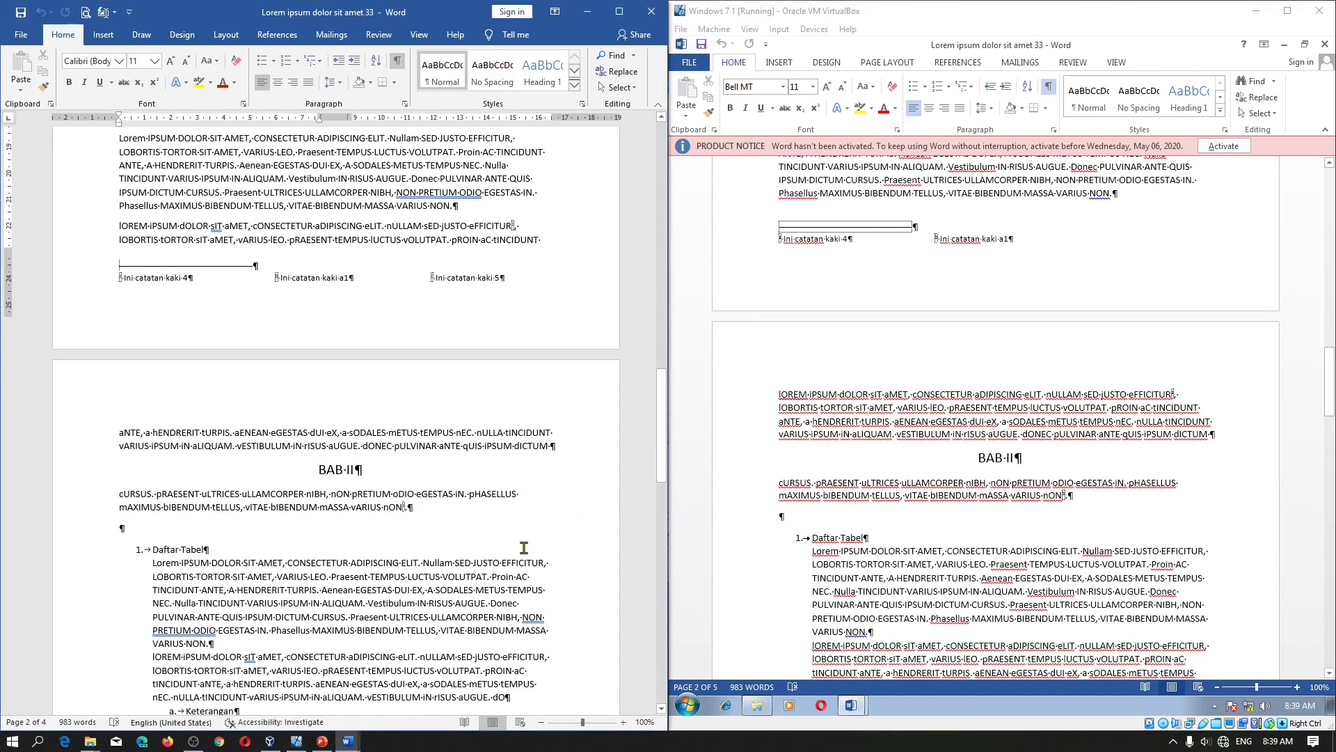
{"action": "scroll", "coordinate": [518, 540], "scroll_direction": "down", "scroll_amount": 2}
{"action": "scroll", "coordinate": [518, 539], "scroll_direction": "down", "scroll_amount": 5}
{"action": "left_click", "coordinate": [885, 522]}
{"action": "scroll", "coordinate": [885, 522], "scroll_direction": "down", "scroll_amount": 3}
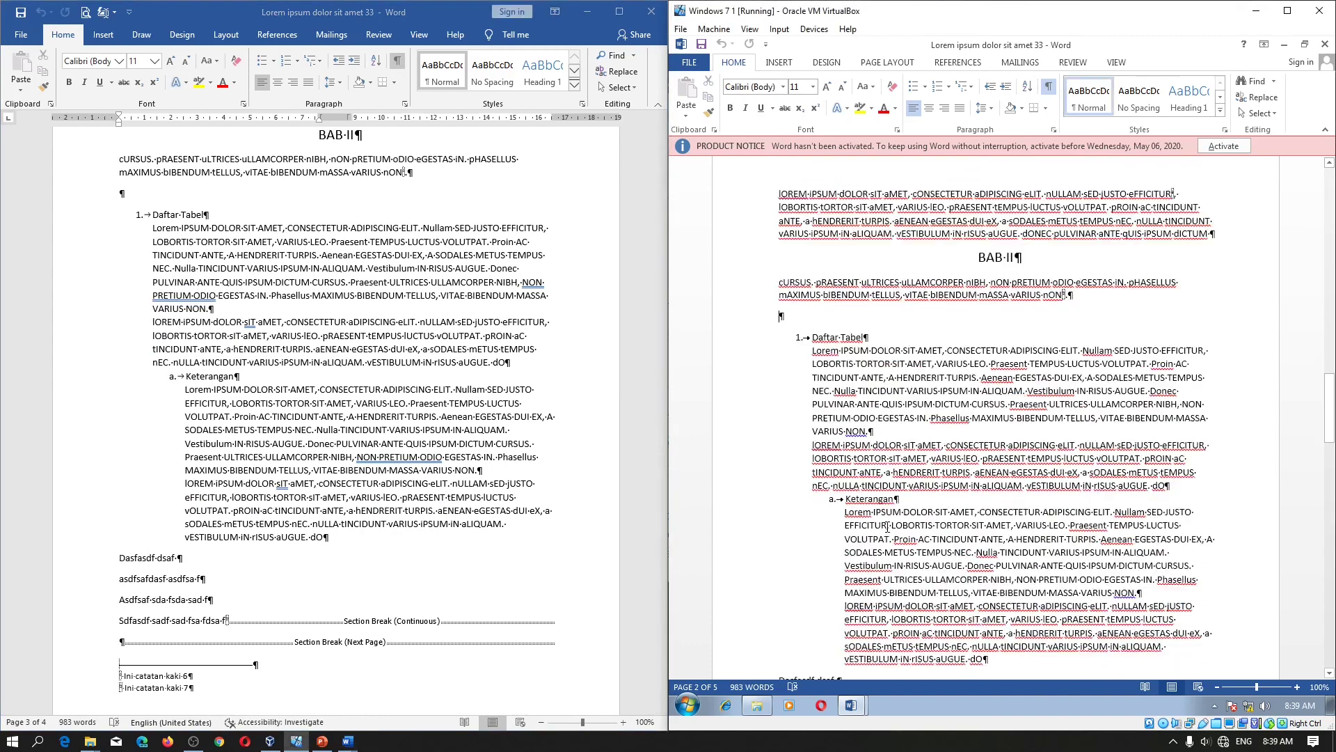
{"action": "scroll", "coordinate": [885, 522], "scroll_direction": "down", "scroll_amount": 5}
{"action": "scroll", "coordinate": [886, 522], "scroll_direction": "down", "scroll_amount": 1}
{"action": "scroll", "coordinate": [885, 522], "scroll_direction": "down", "scroll_amount": 1}
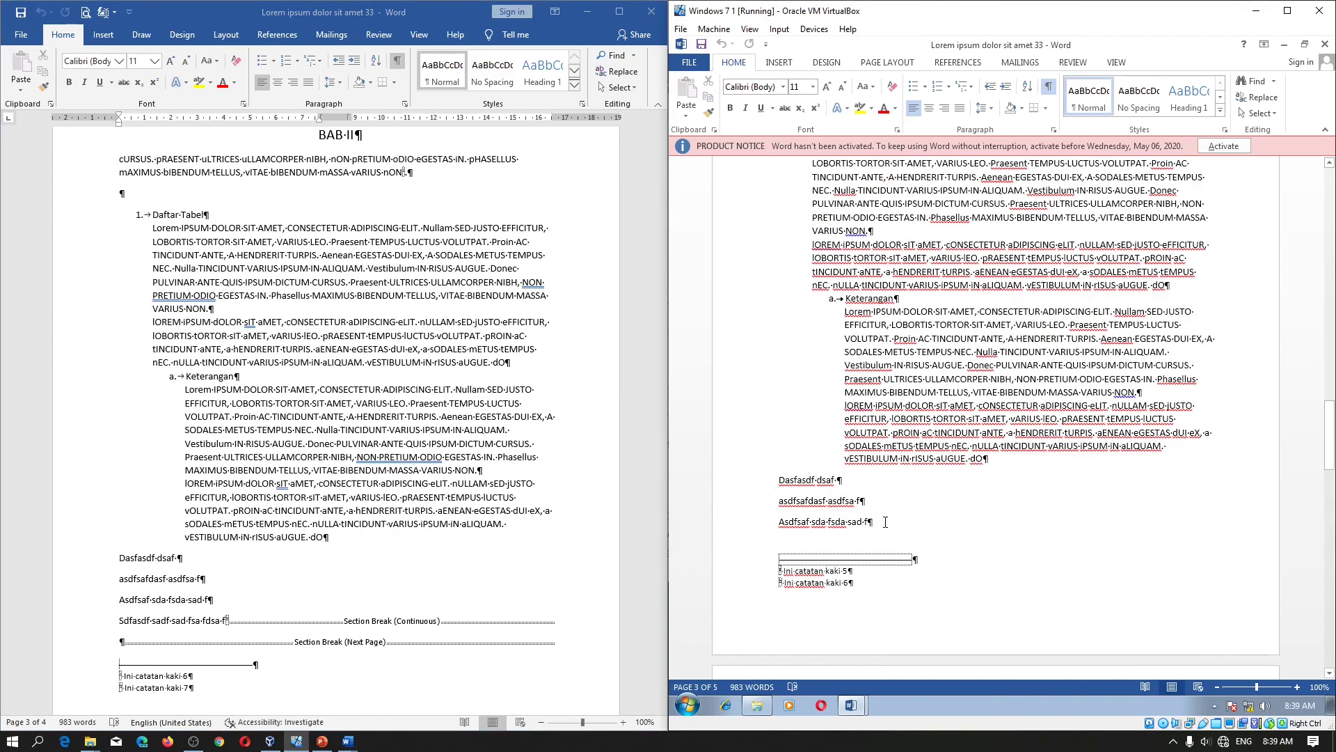
{"action": "scroll", "coordinate": [885, 521], "scroll_direction": "down", "scroll_amount": 2}
{"action": "scroll", "coordinate": [885, 522], "scroll_direction": "down", "scroll_amount": 2}
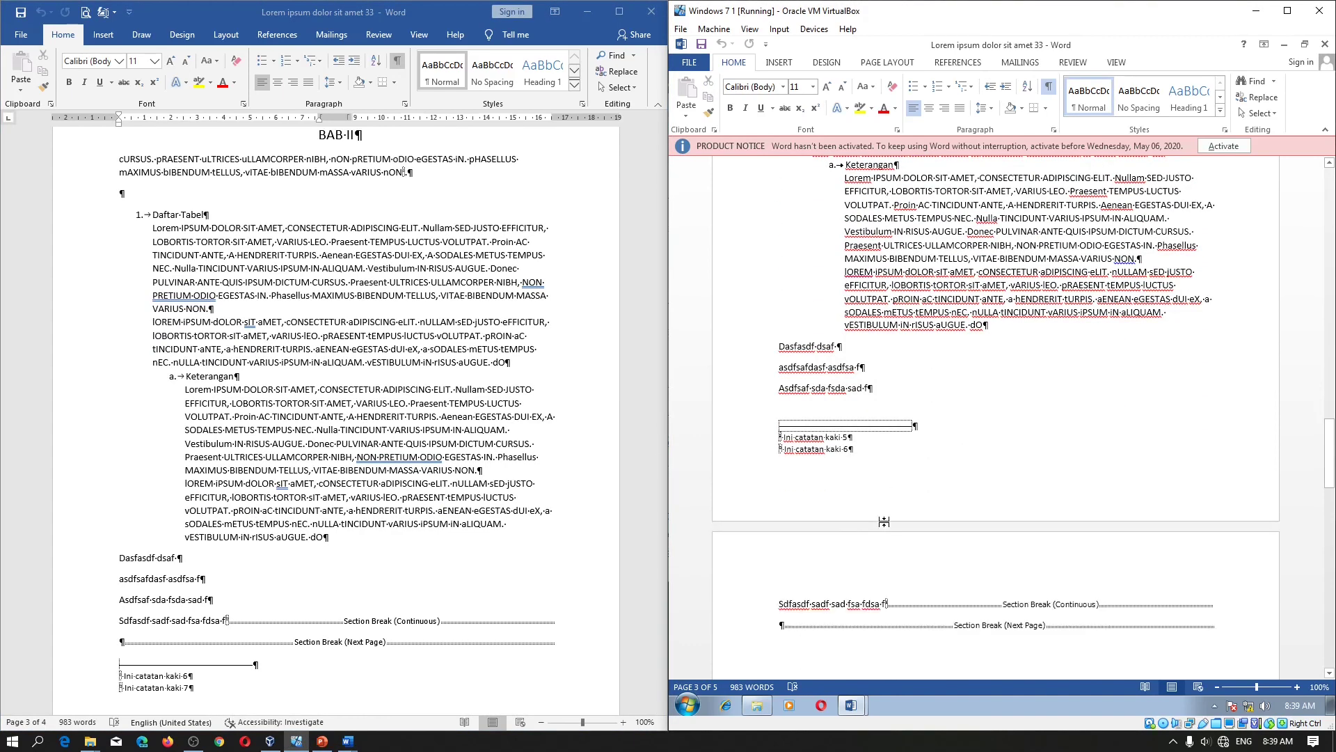
{"action": "left_click", "coordinate": [539, 546]}
{"action": "scroll", "coordinate": [537, 547], "scroll_direction": "down", "scroll_amount": 3}
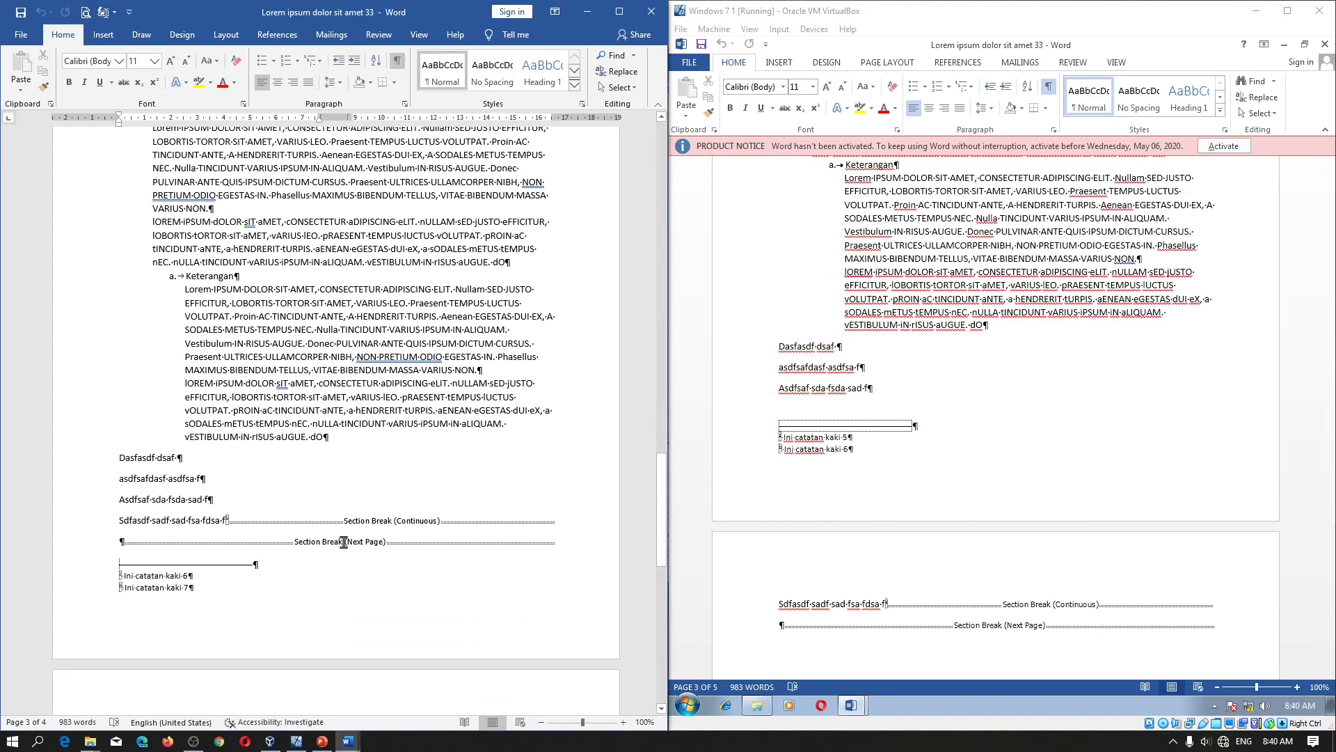
{"action": "mouse_move", "coordinate": [226, 619]}
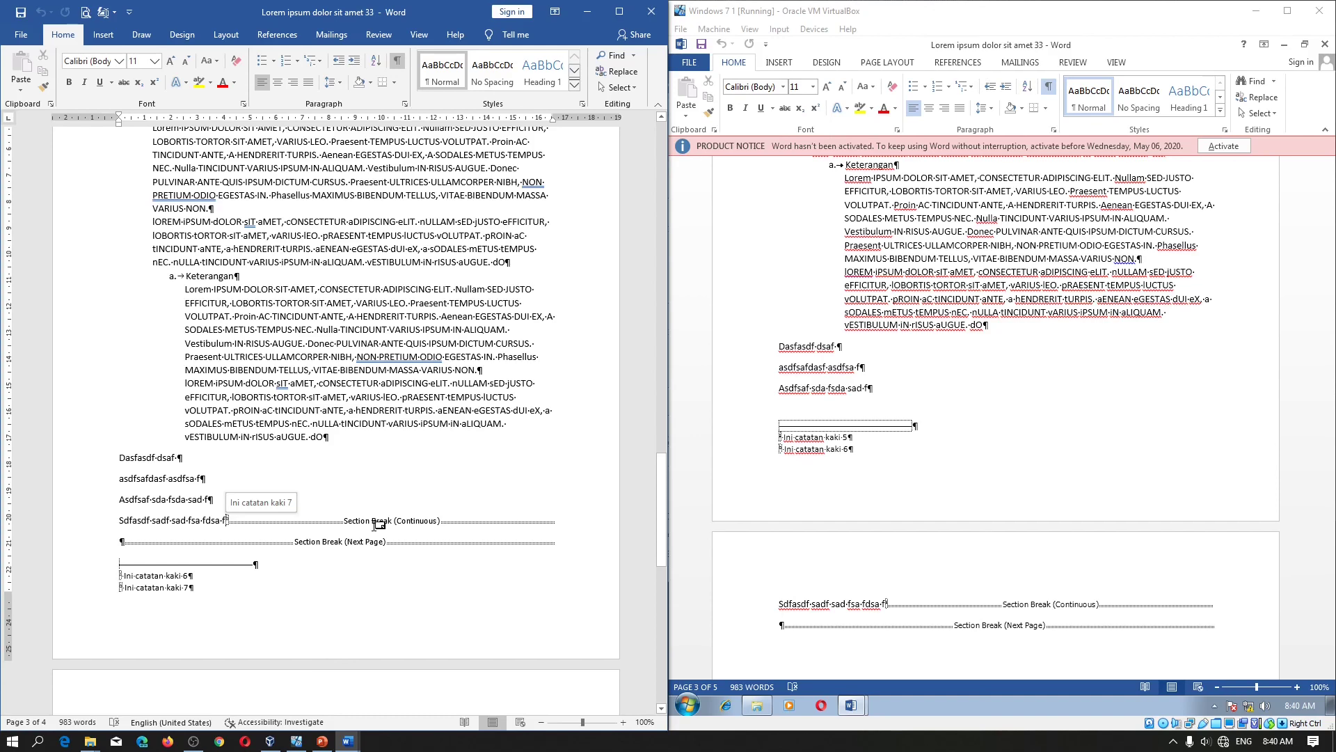
Inspect the last footnote in the 2013 copy and scroll both copies to the page with the blue table
{"action": "left_click", "coordinate": [945, 439]}
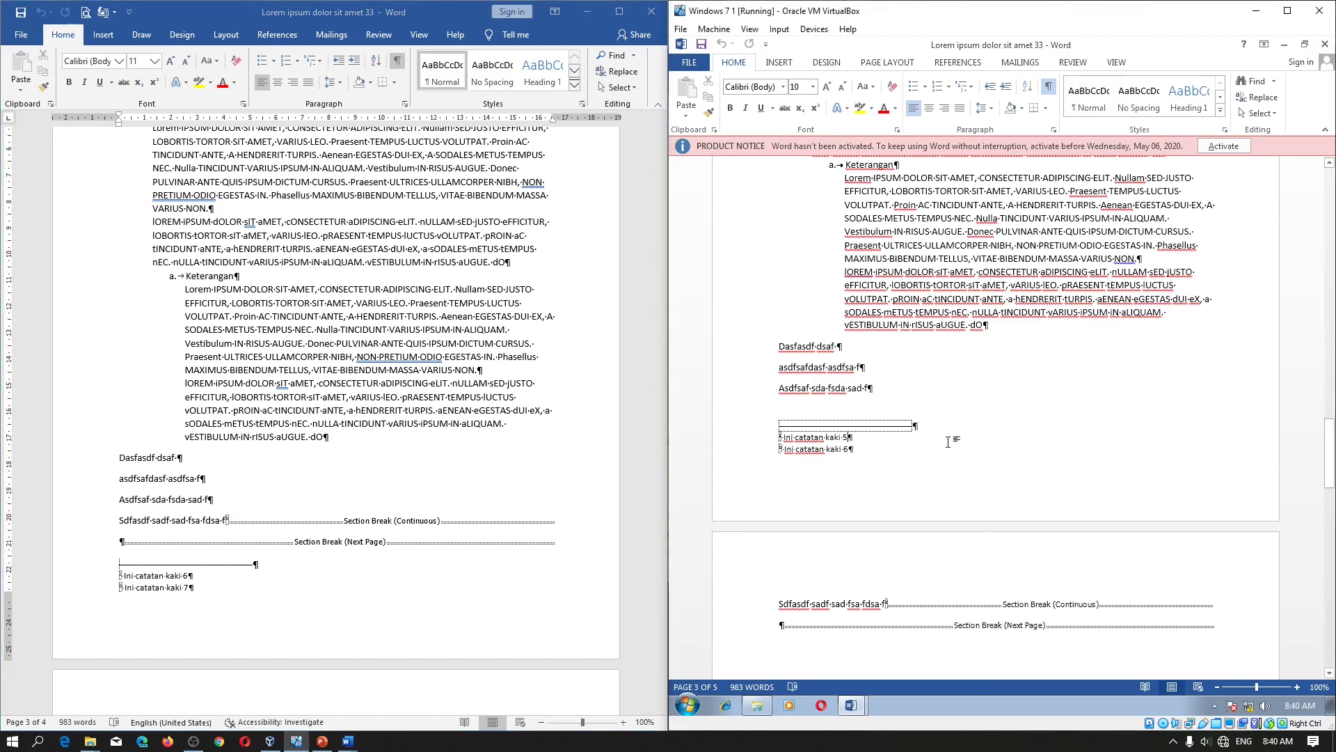
{"action": "scroll", "coordinate": [946, 439], "scroll_direction": "down", "scroll_amount": 2}
{"action": "mouse_move", "coordinate": [886, 535]}
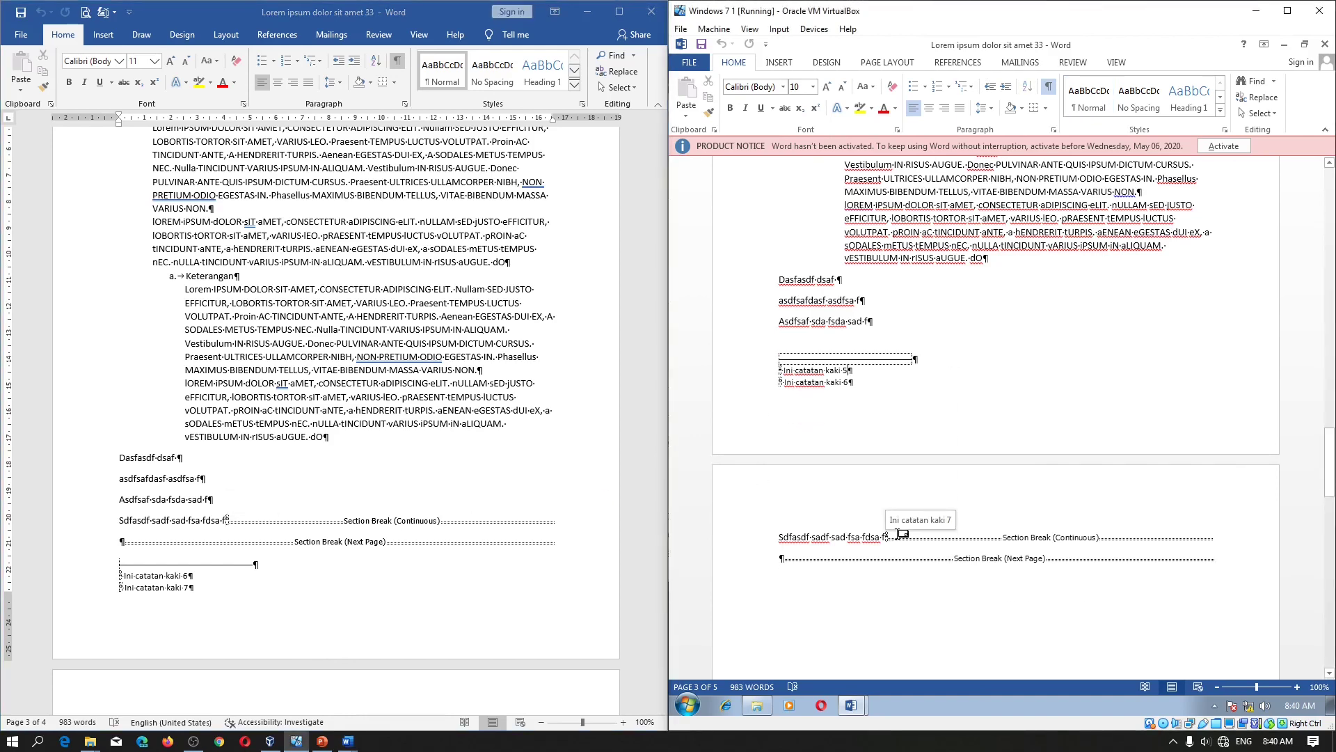
{"action": "scroll", "coordinate": [902, 534], "scroll_direction": "down", "scroll_amount": 7}
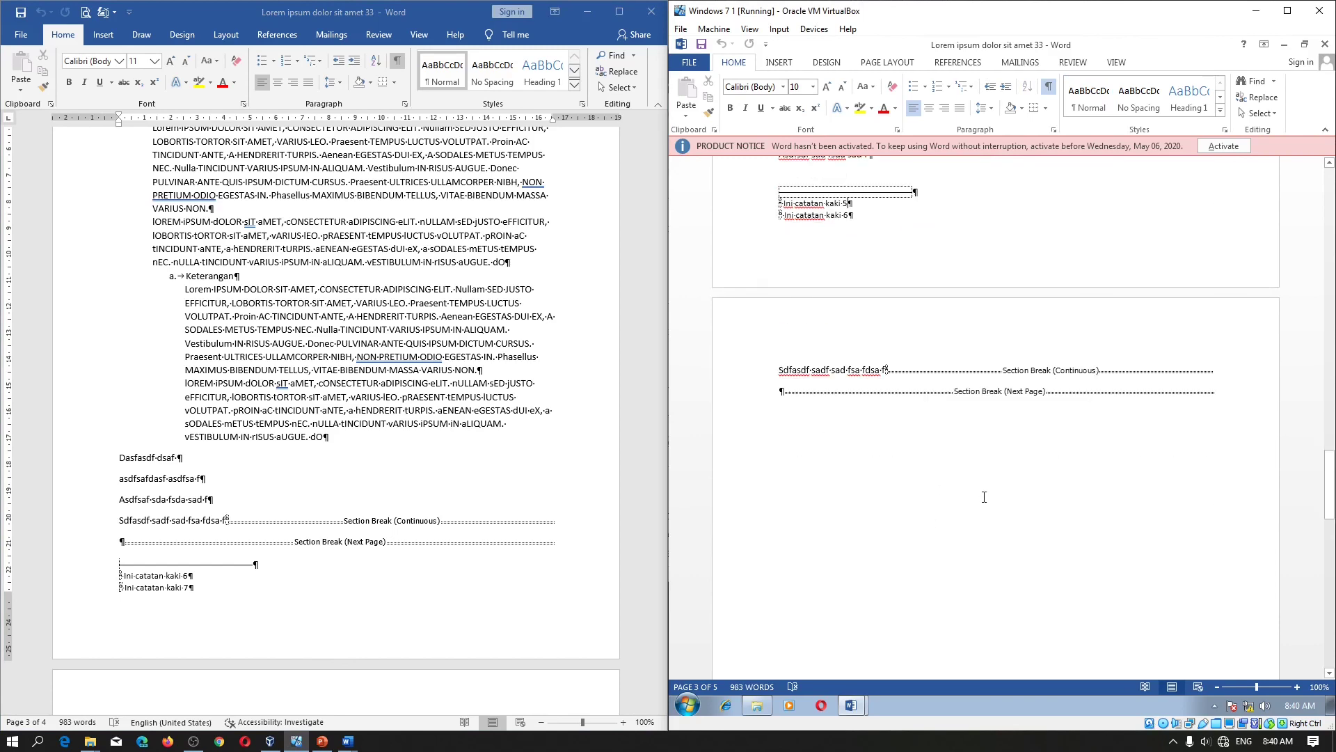
{"action": "scroll", "coordinate": [432, 612], "scroll_direction": "down", "scroll_amount": 5}
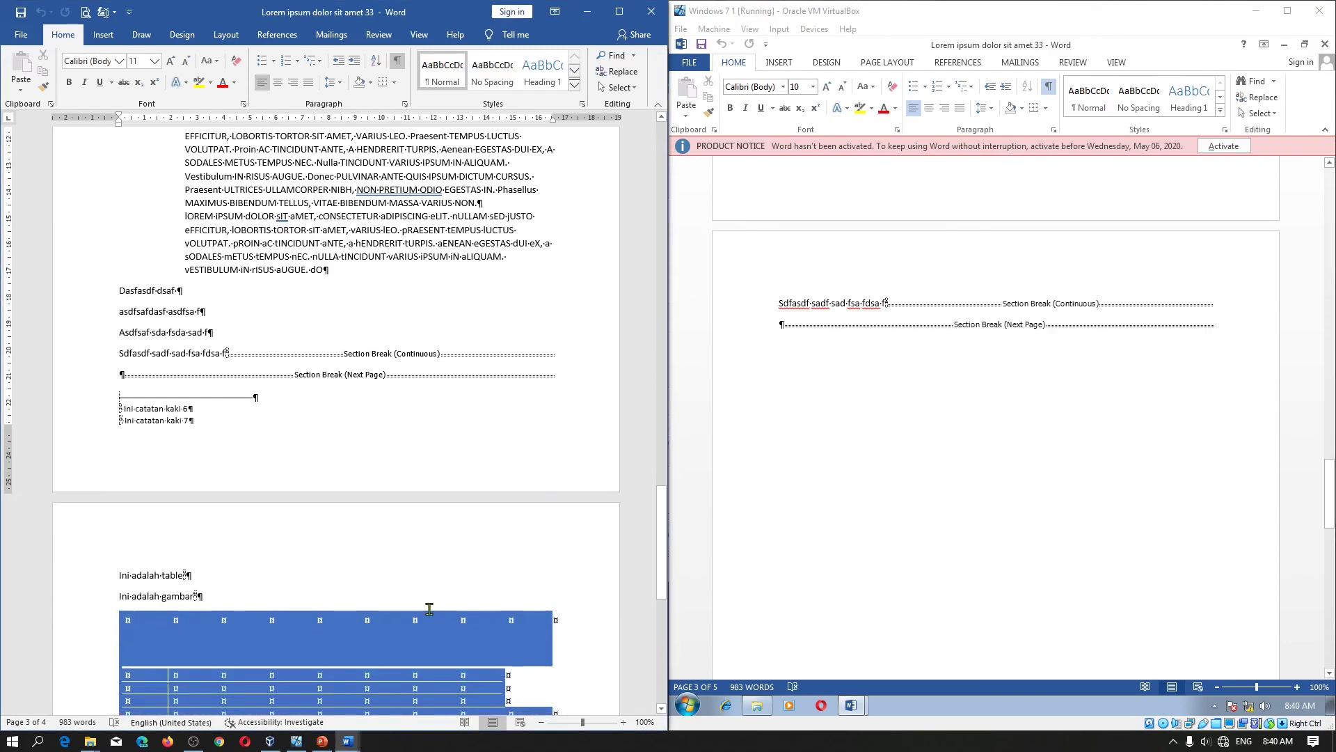
{"action": "left_click", "coordinate": [942, 453]}
{"action": "scroll", "coordinate": [943, 452], "scroll_direction": "down", "scroll_amount": 1}
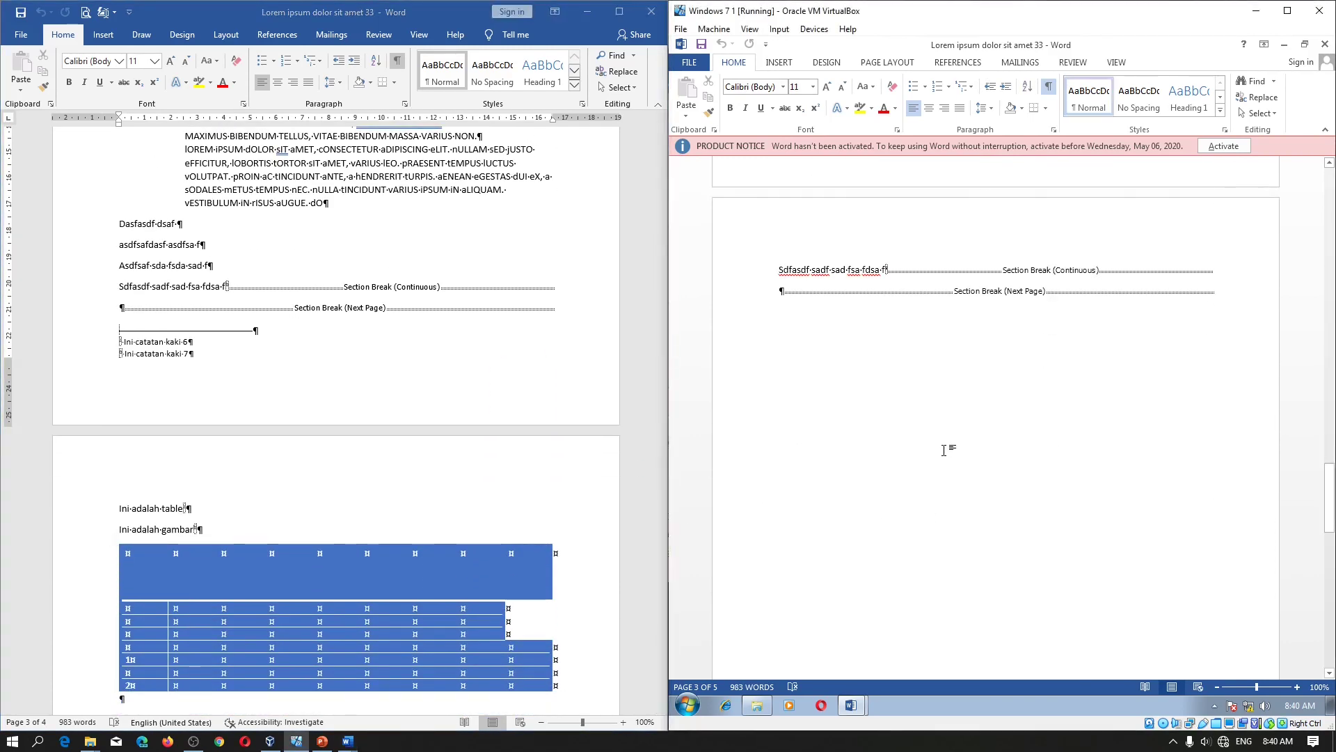
{"action": "scroll", "coordinate": [944, 450], "scroll_direction": "down", "scroll_amount": 3}
{"action": "scroll", "coordinate": [943, 450], "scroll_direction": "down", "scroll_amount": 2}
{"action": "scroll", "coordinate": [944, 450], "scroll_direction": "down", "scroll_amount": 3}
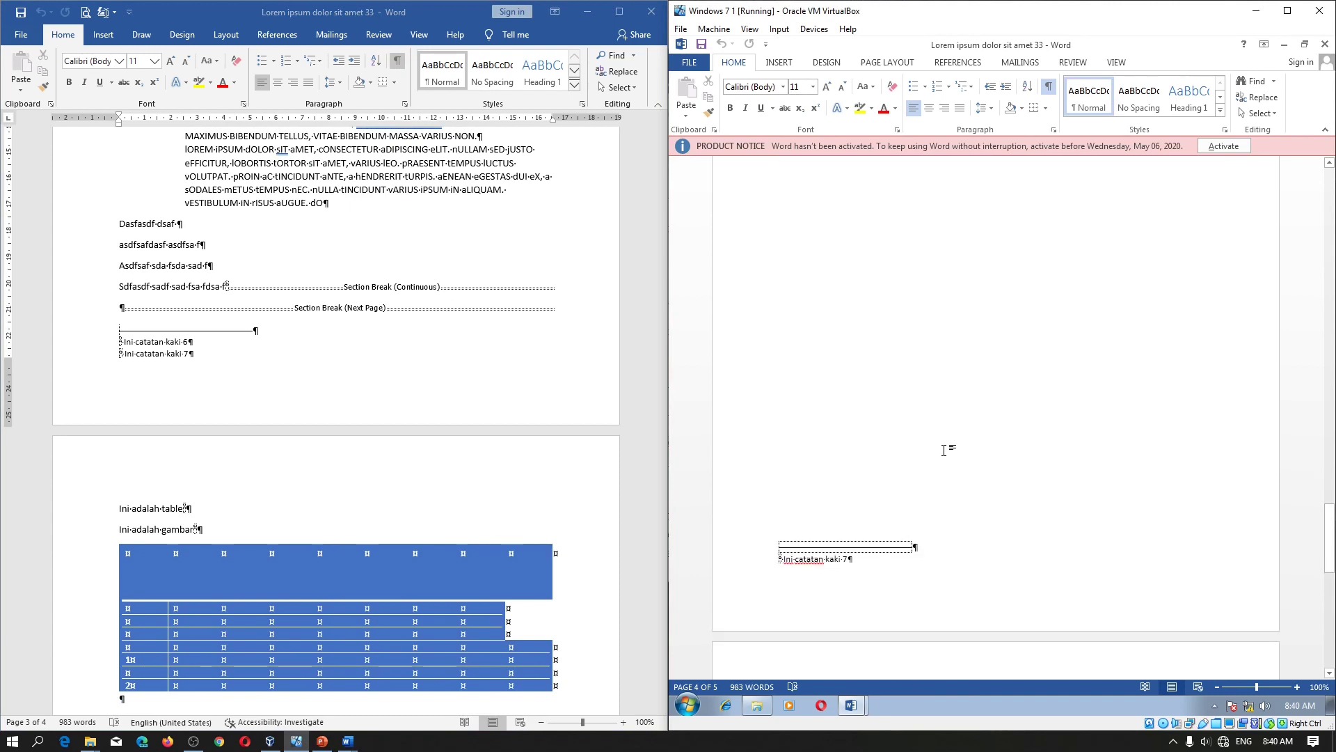
{"action": "scroll", "coordinate": [944, 450], "scroll_direction": "down", "scroll_amount": 4}
{"action": "scroll", "coordinate": [945, 450], "scroll_direction": "down", "scroll_amount": 2}
{"action": "scroll", "coordinate": [945, 450], "scroll_direction": "down", "scroll_amount": 1}
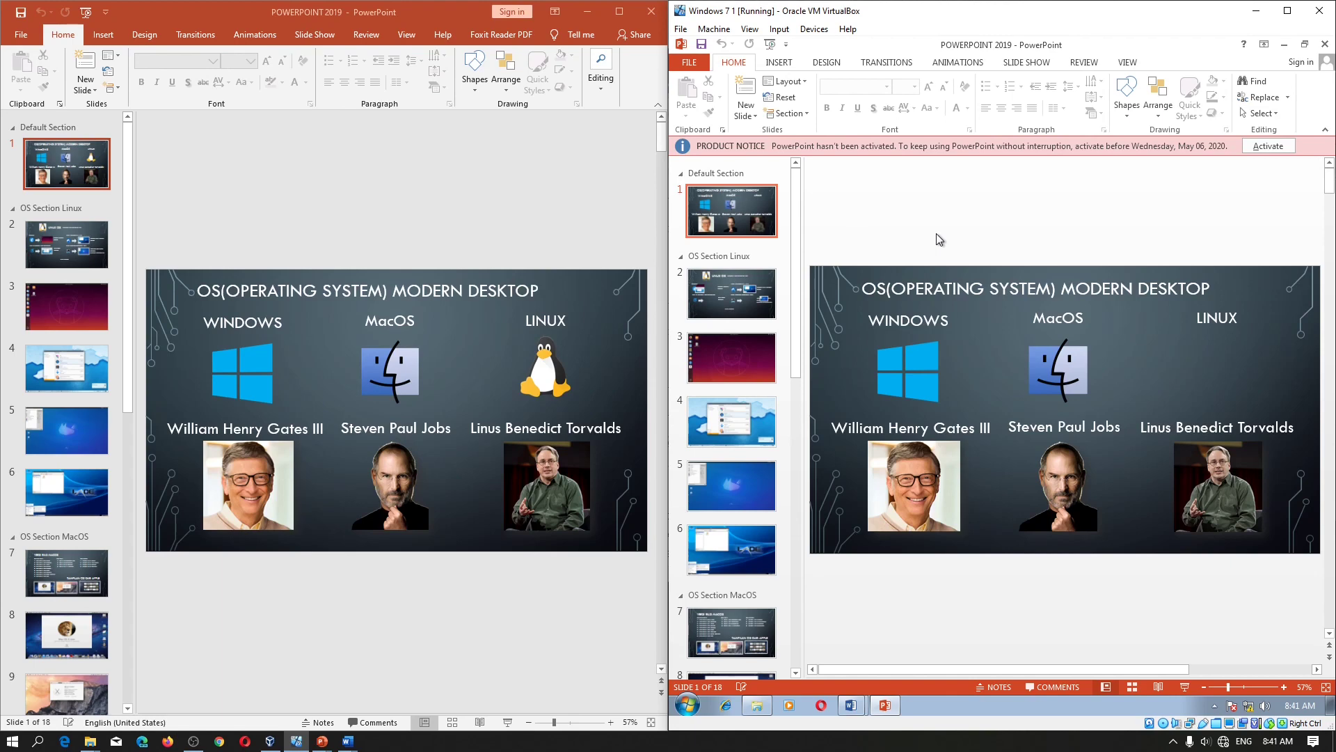
Show slide 2, the LINUX desktop environments slide (GNOME, KDE, LXDE, XFCE), in both PowerPoint versions
{"action": "left_click", "coordinate": [1228, 480]}
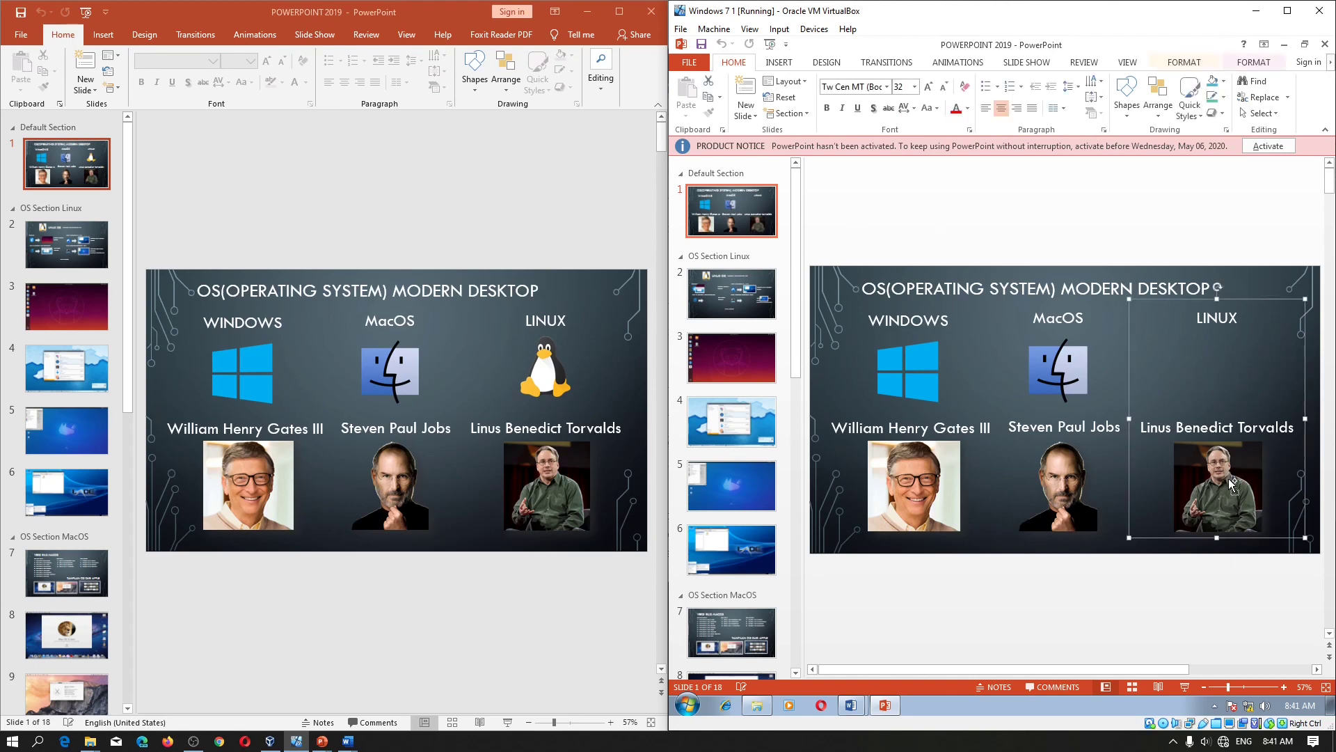
{"action": "scroll", "coordinate": [1229, 480], "scroll_direction": "down", "scroll_amount": 3}
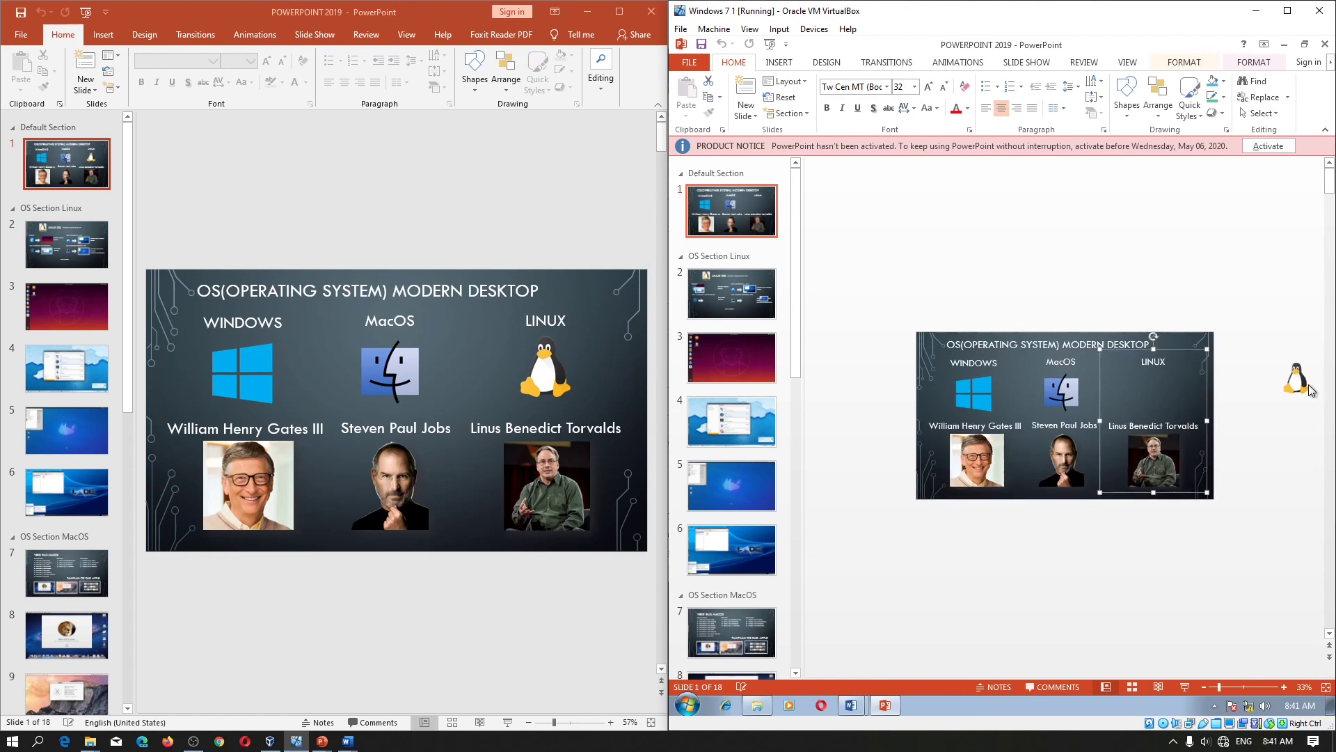
{"action": "left_click", "coordinate": [1151, 537]}
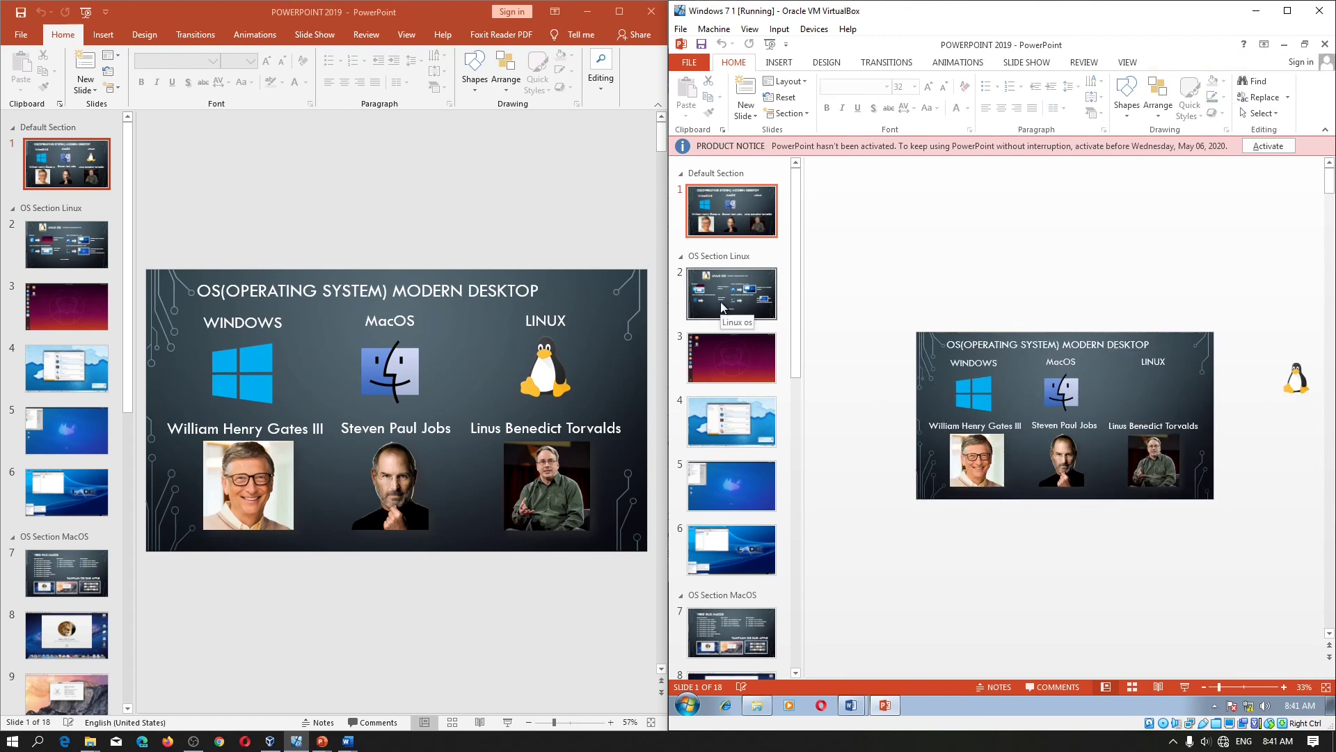
{"action": "left_click", "coordinate": [721, 304]}
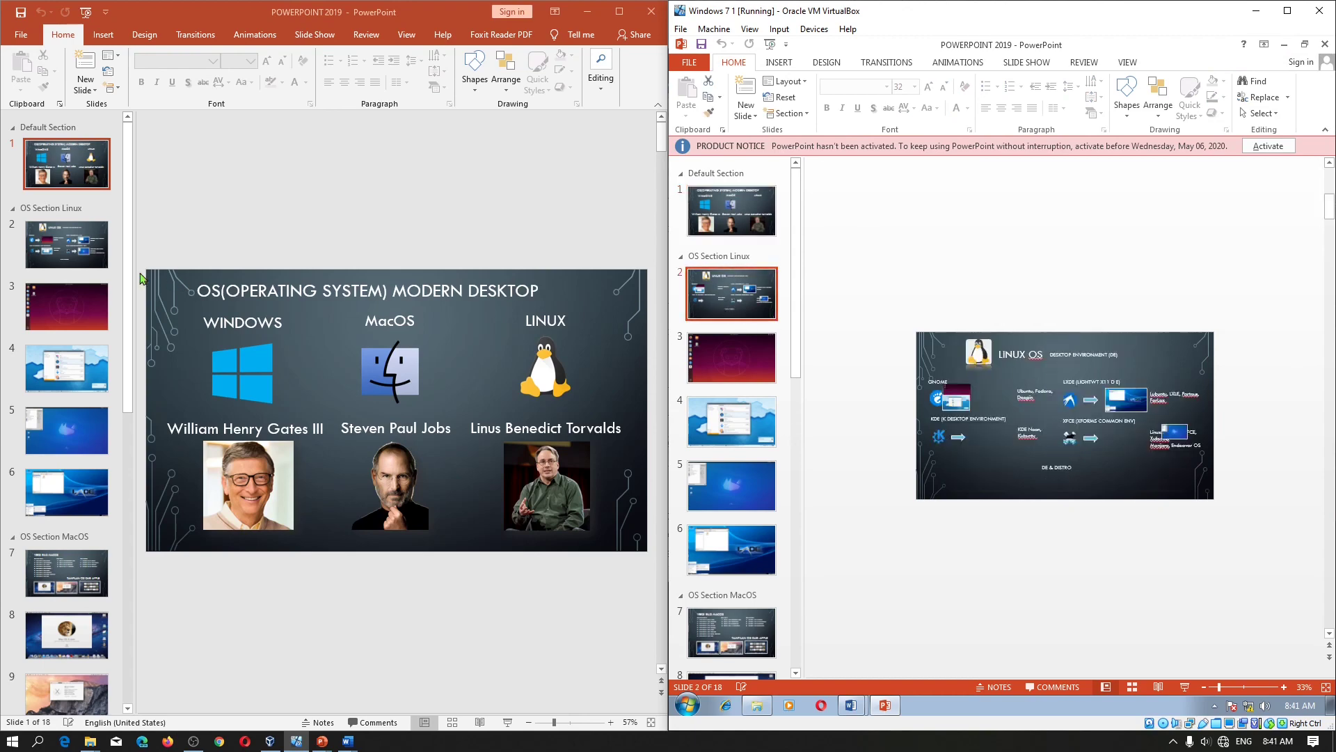
{"action": "left_click", "coordinate": [47, 261]}
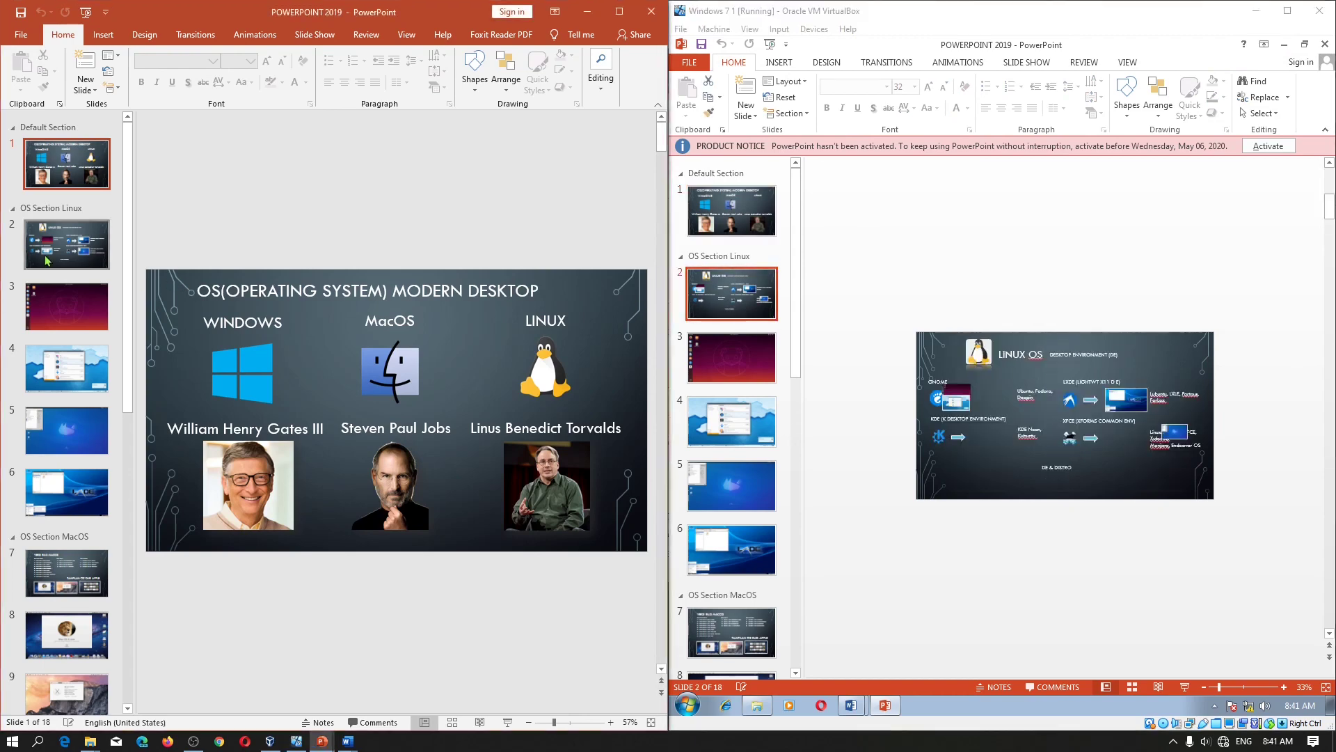
{"action": "left_click", "coordinate": [48, 261]}
{"action": "left_click", "coordinate": [1059, 525]}
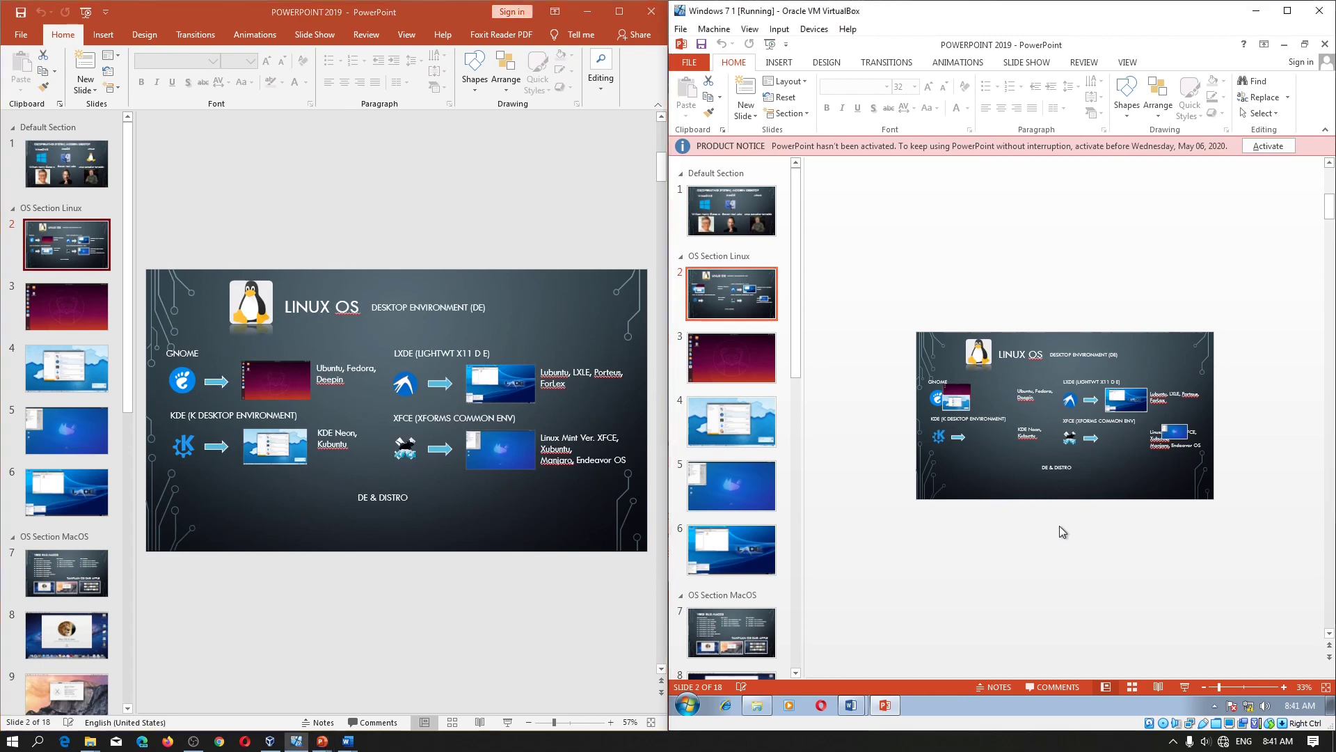
{"action": "scroll", "coordinate": [1059, 525], "scroll_direction": "up", "scroll_amount": 2}
{"action": "scroll", "coordinate": [1082, 480], "scroll_direction": "up", "scroll_amount": 1}
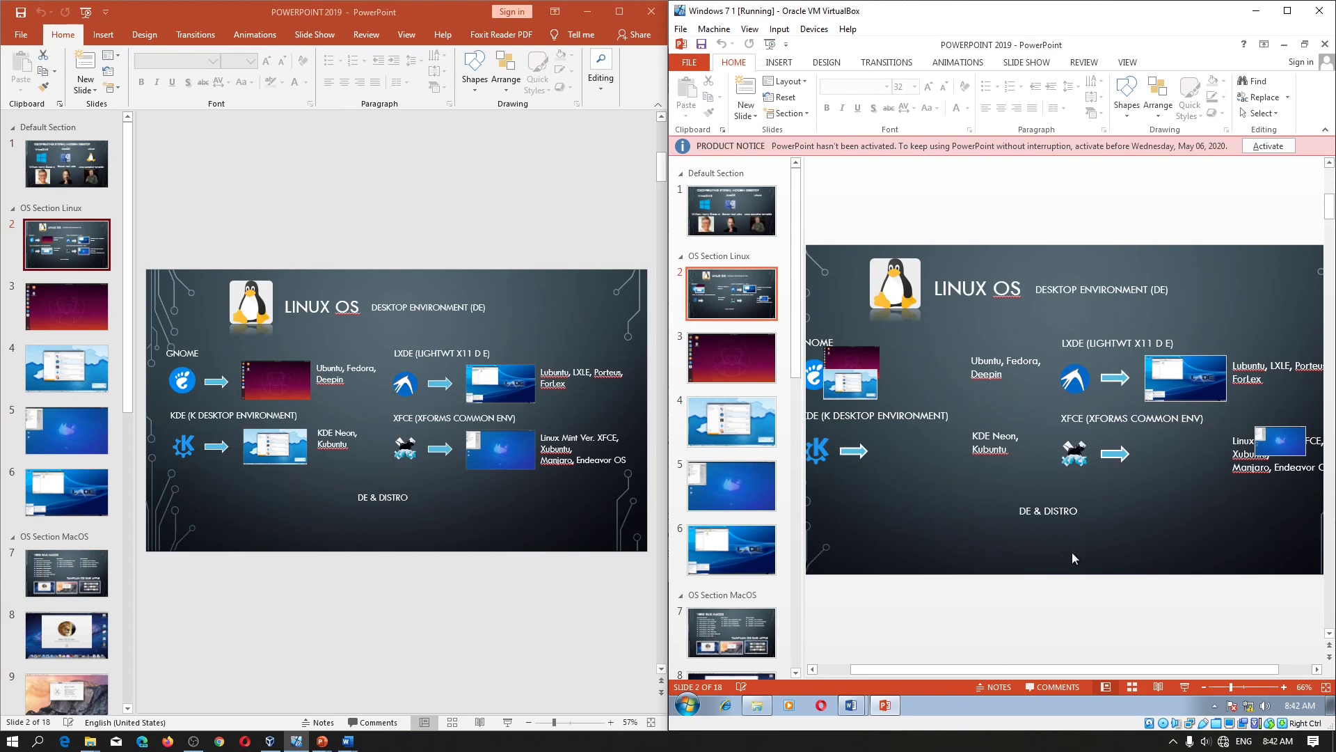
{"action": "scroll", "coordinate": [1112, 535], "scroll_direction": "down", "scroll_amount": 1}
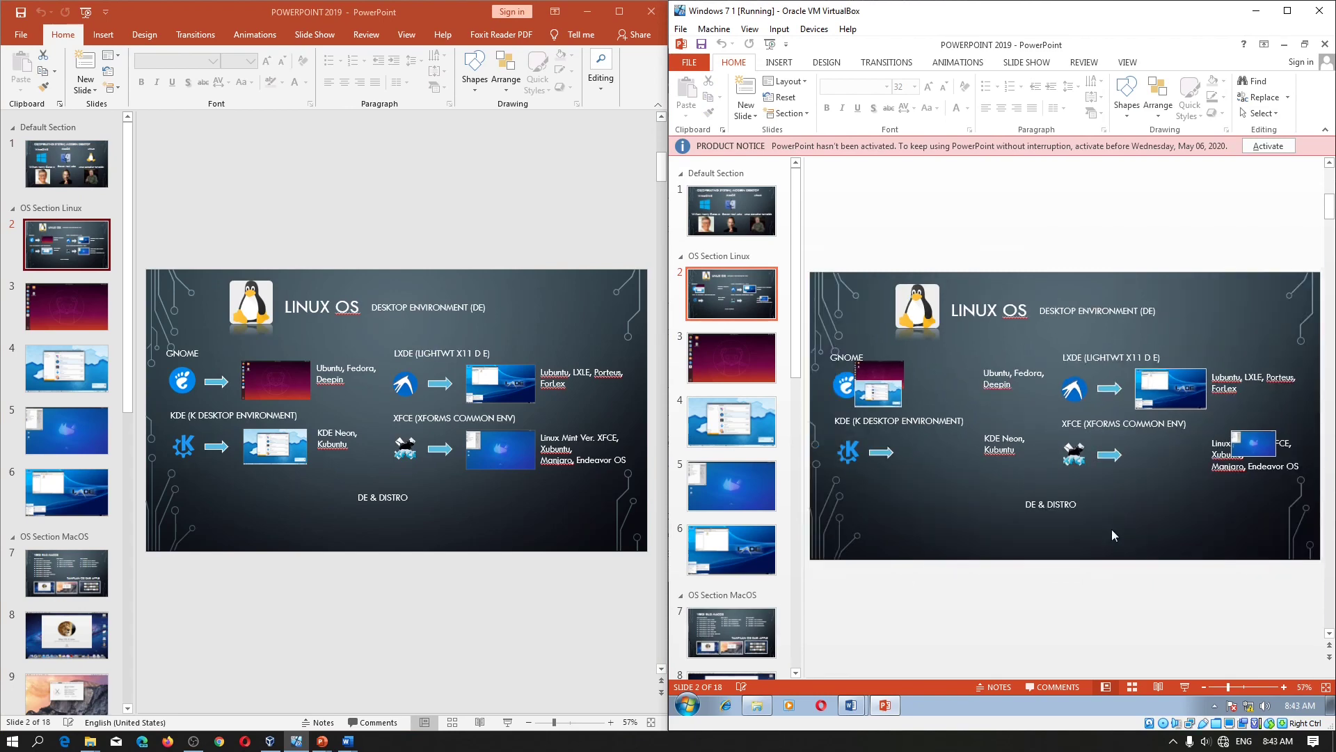